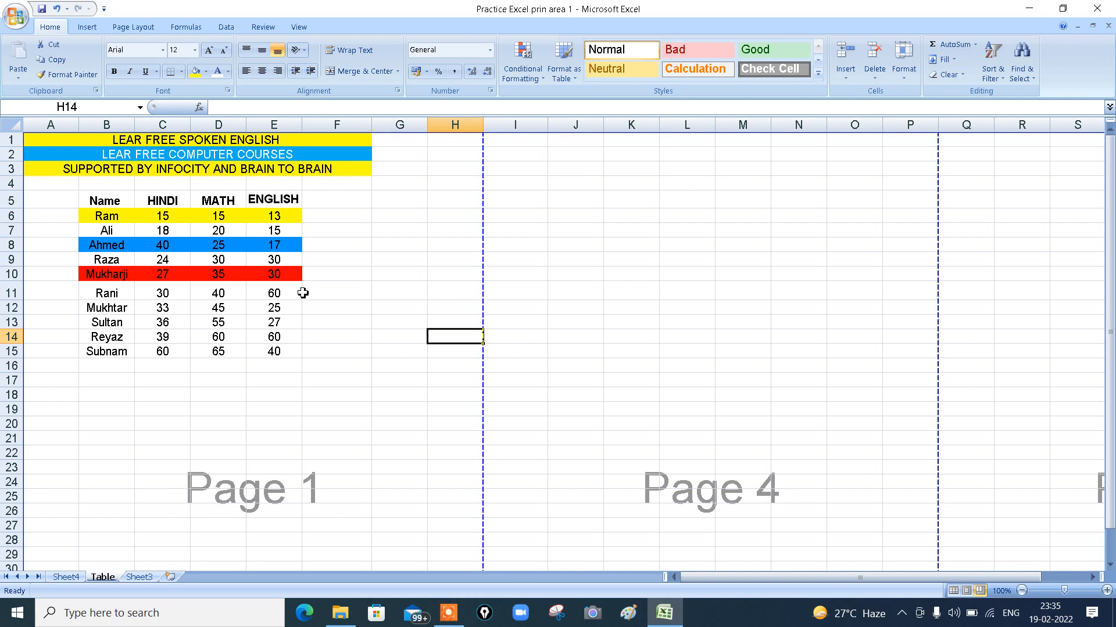
- Total the ENGLISH marks in E6:E15 with AutoSum, placing the sum in E16
left_click(278, 220)
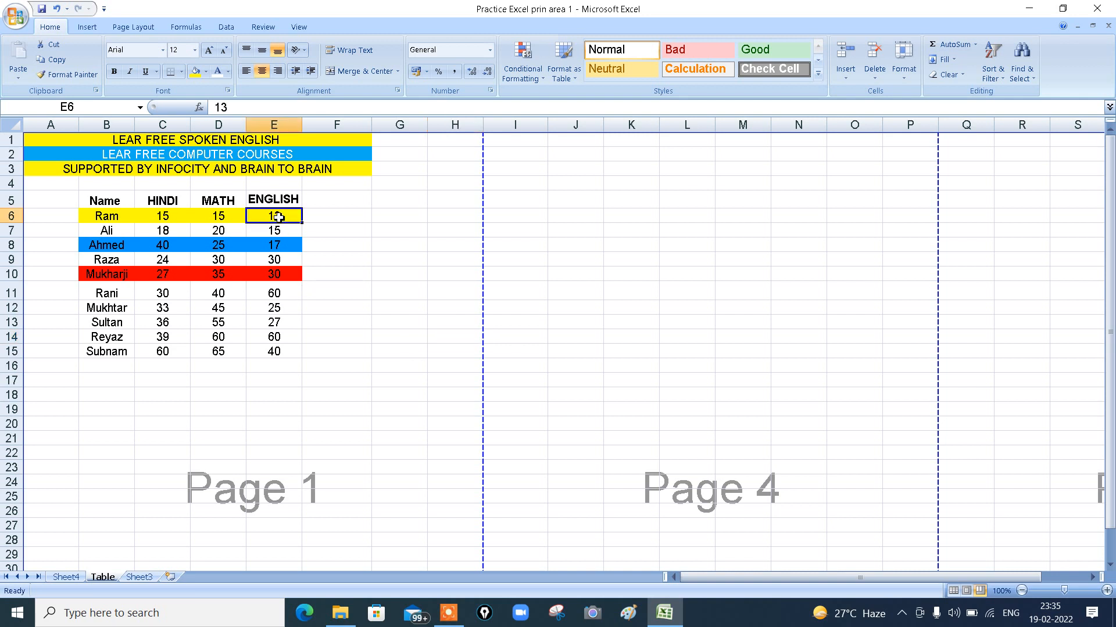
left_click_drag(278, 217, 275, 352)
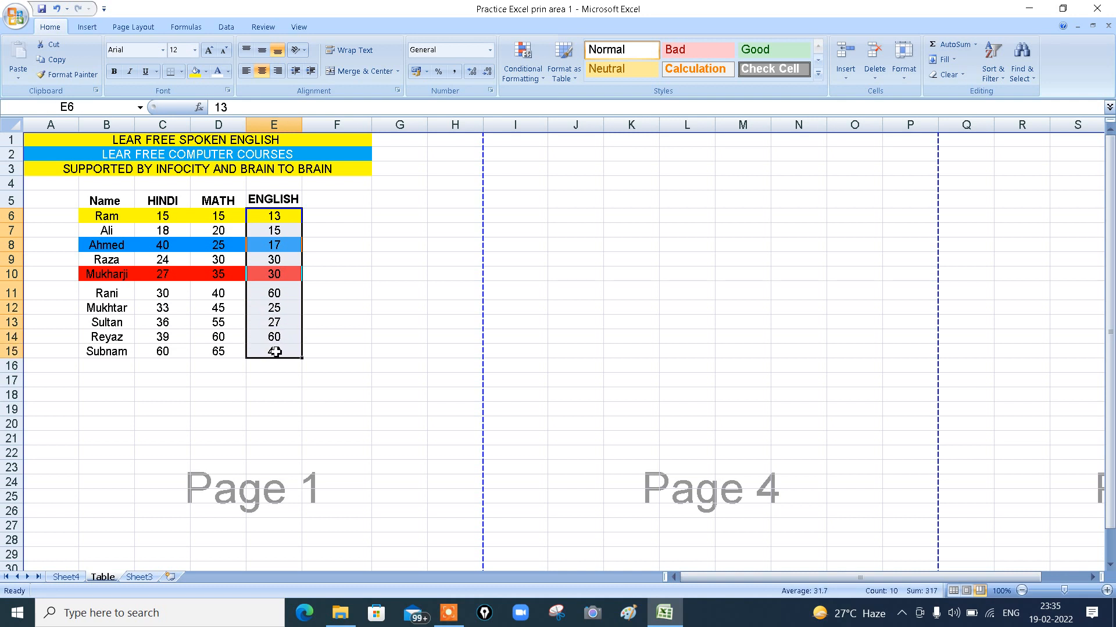
left_click(962, 46)
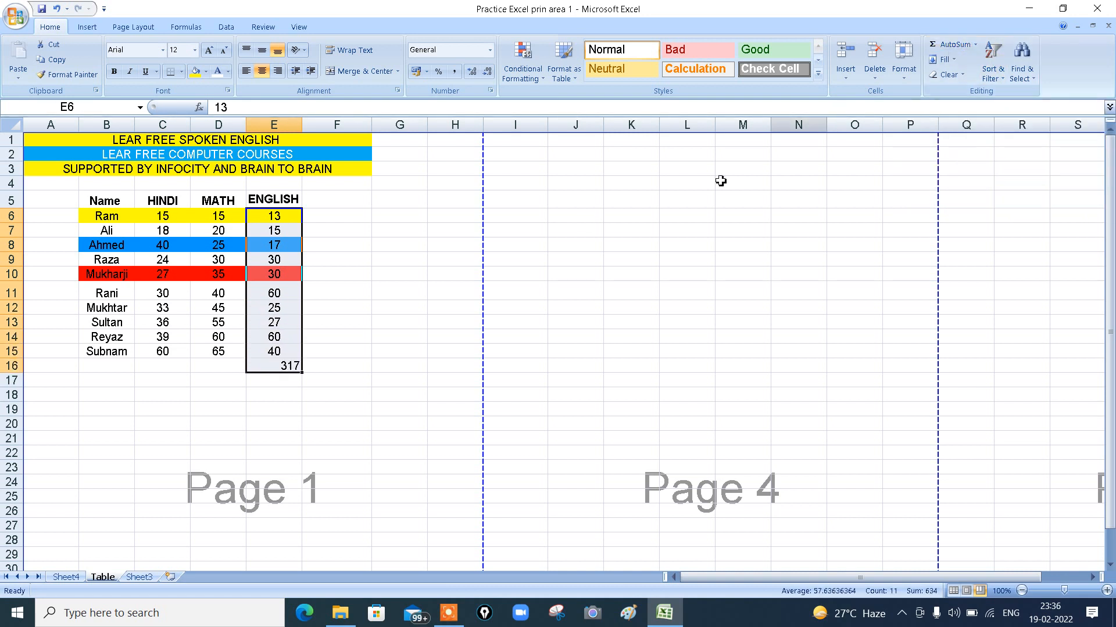
left_click(285, 369)
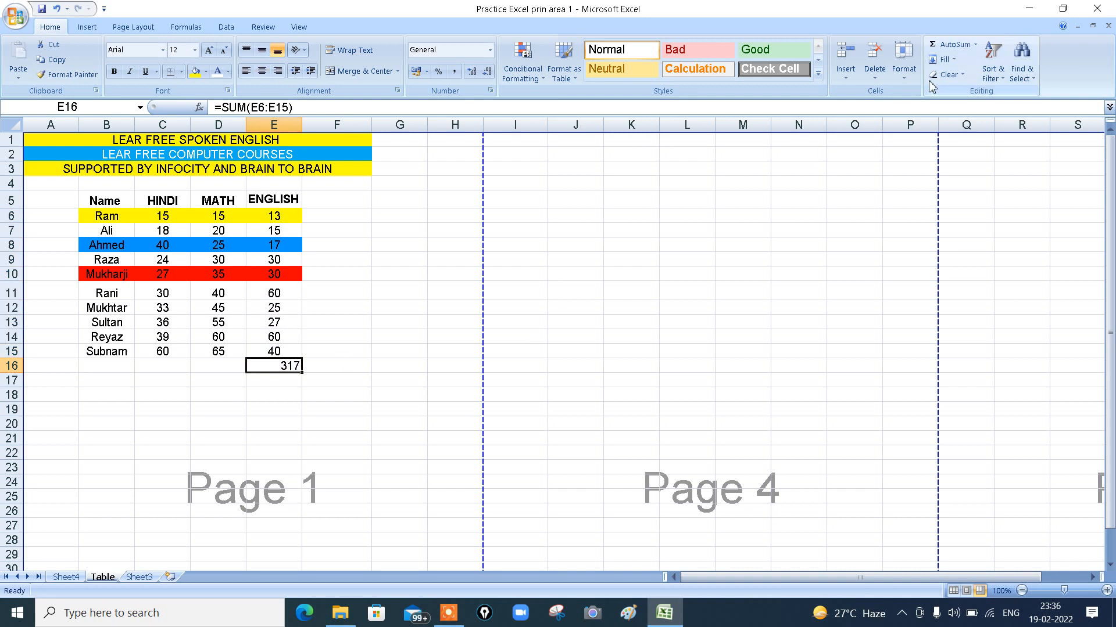
- Try Fill Down on the ENGLISH mark in E8 to copy the value from the cell above, and undo it
left_click(955, 62)
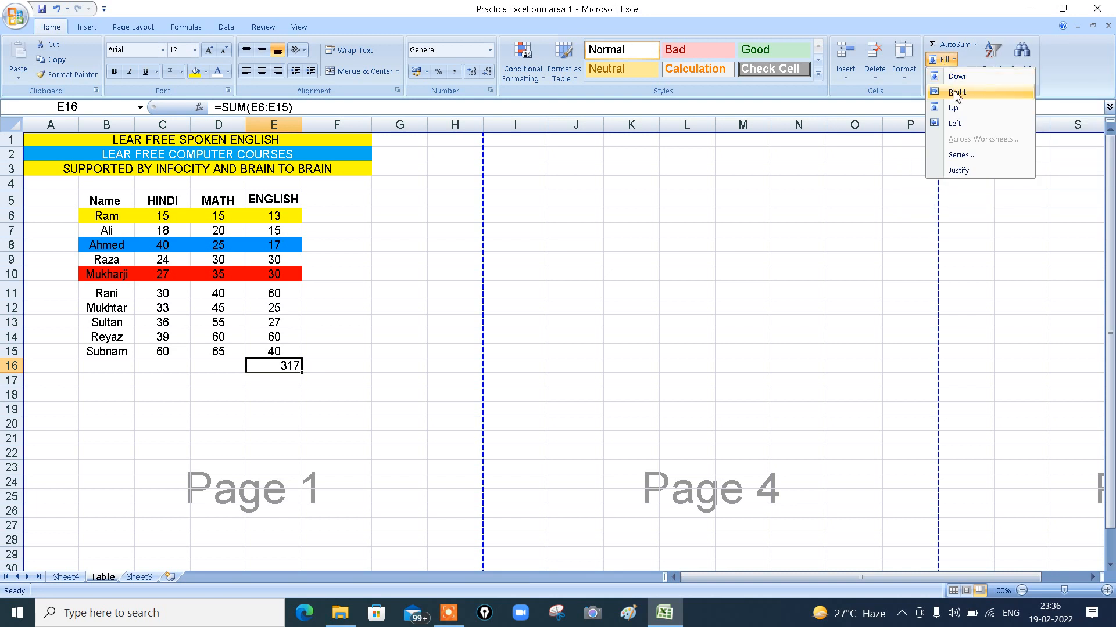
left_click(460, 269)
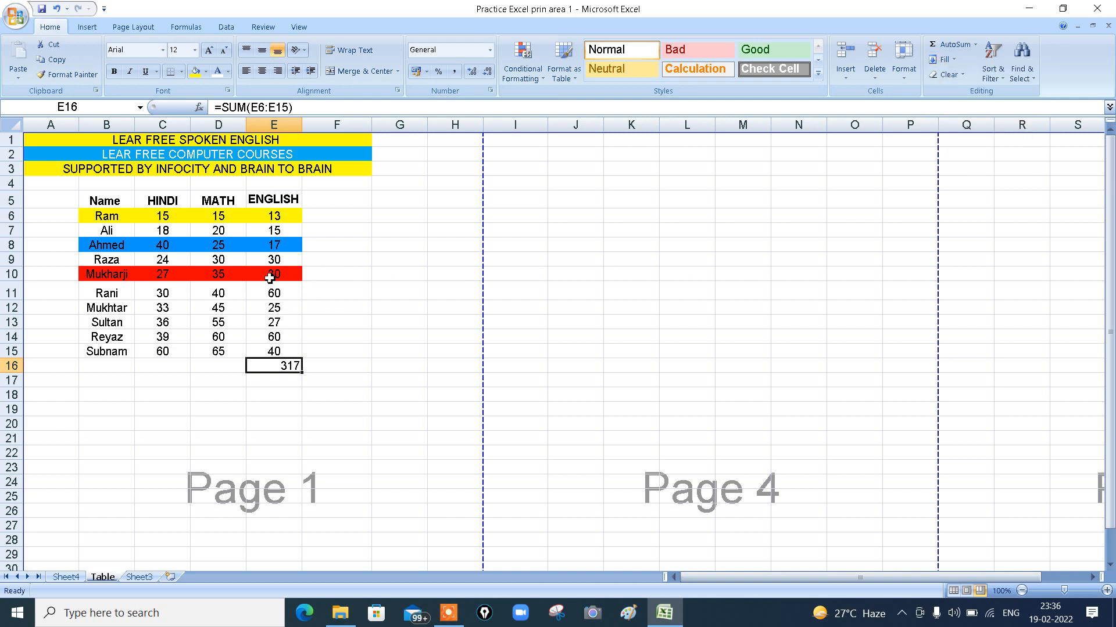
left_click(273, 247)
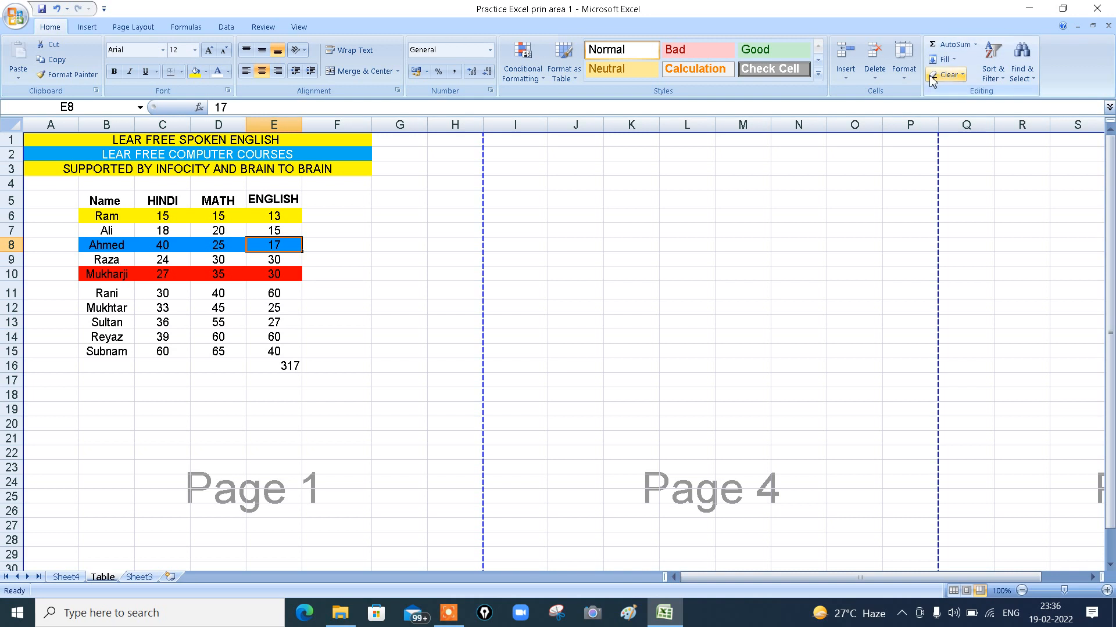
left_click(954, 61)
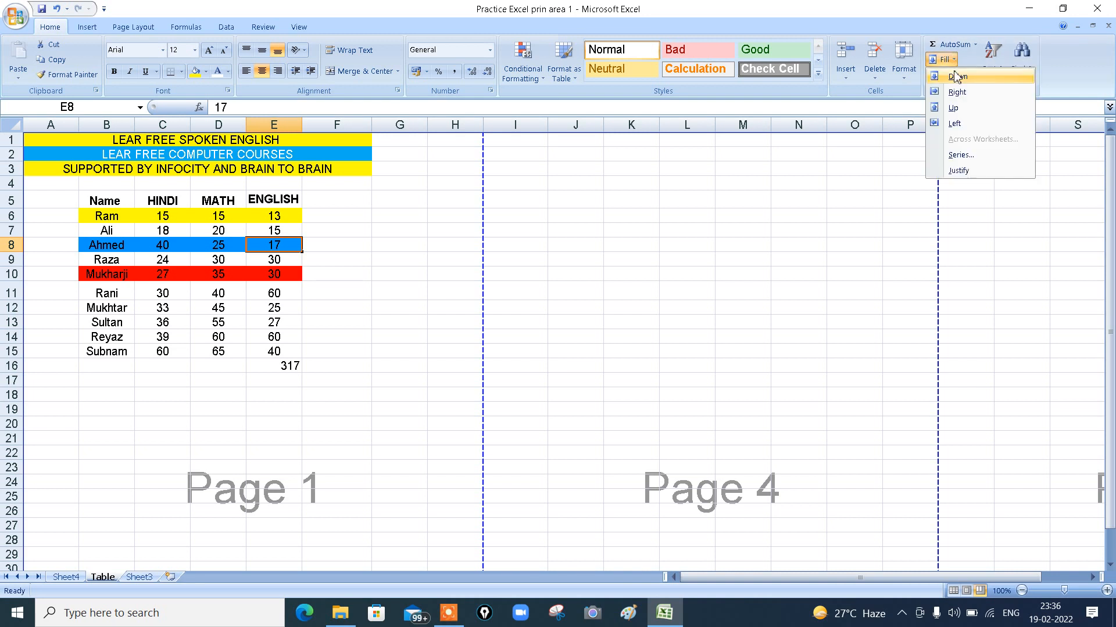
left_click(957, 76)
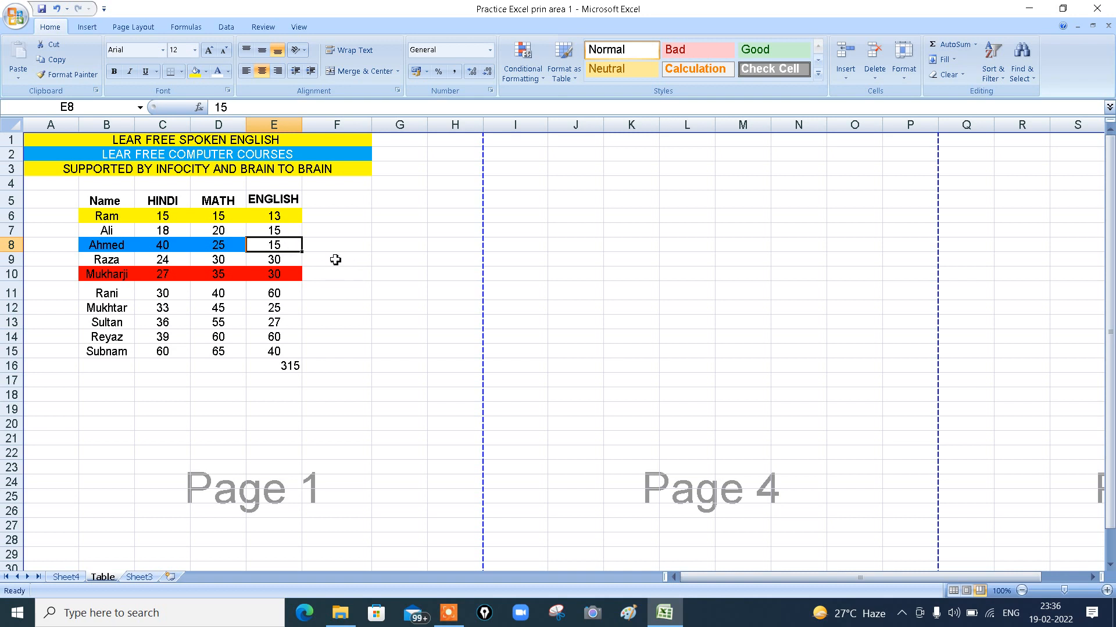
key("ctrl+z")
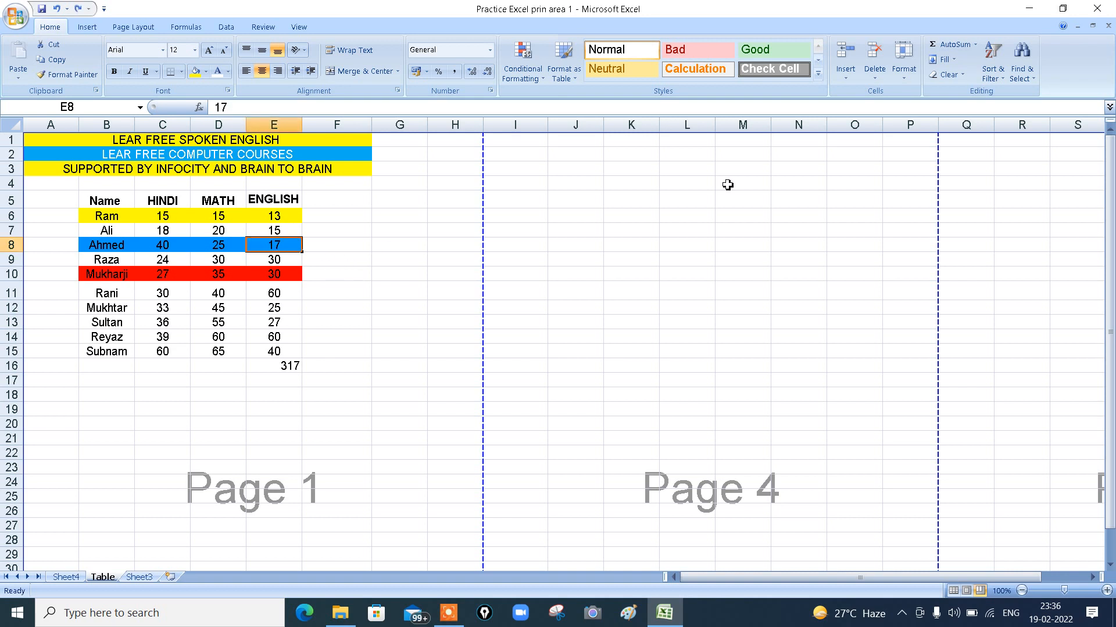
- Try Fill Right on the MATH mark in D9 to copy the HINDI value from C9, and undo it
left_click(953, 61)
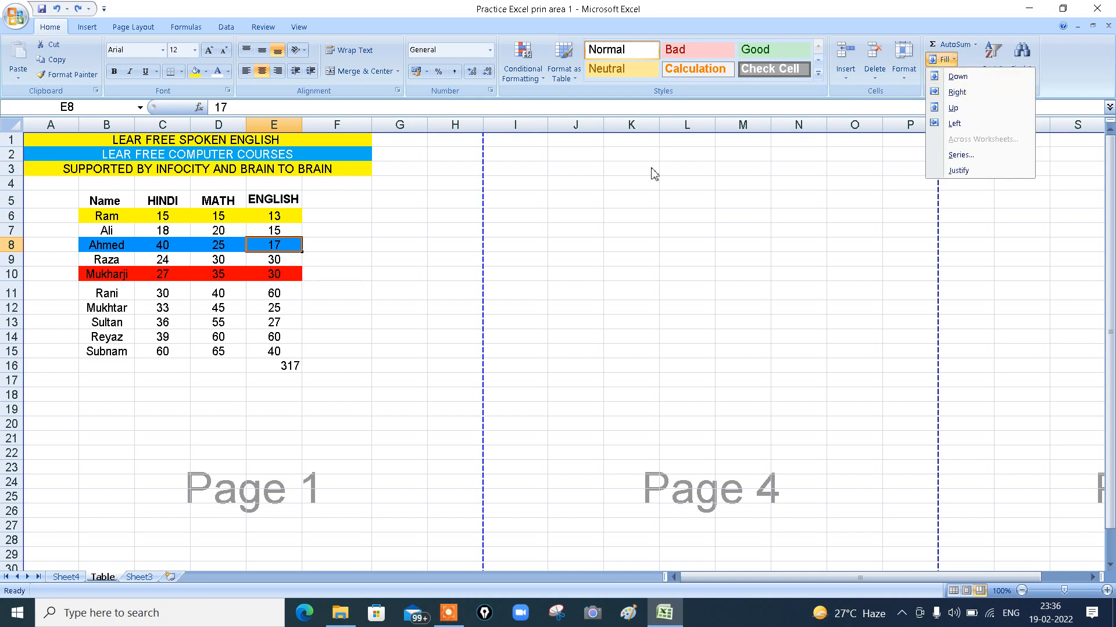
left_click(225, 245)
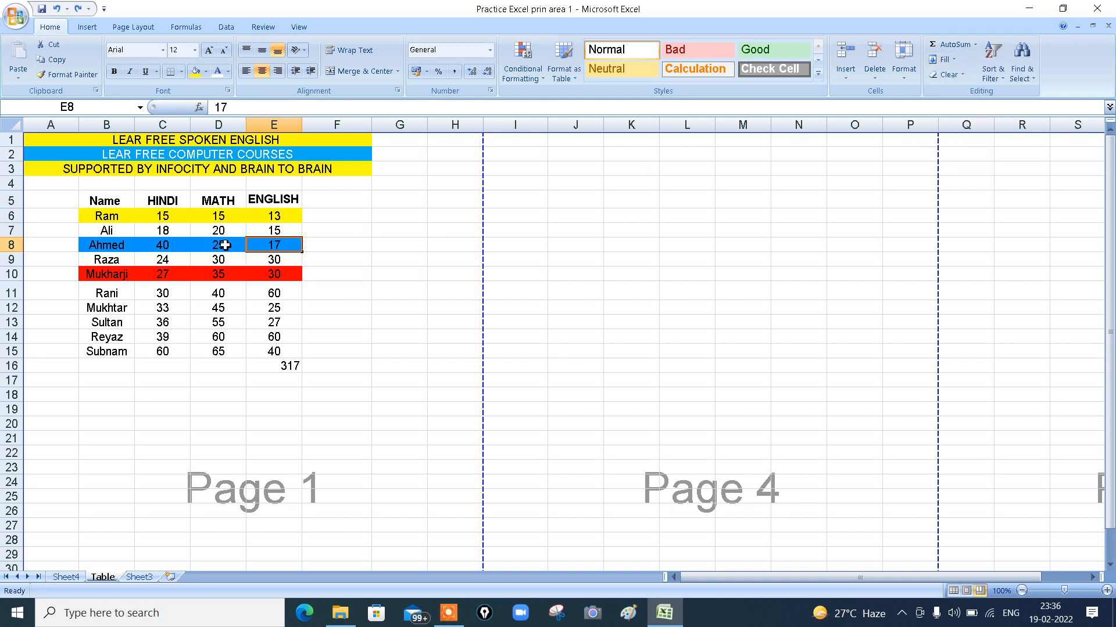
left_click(221, 259)
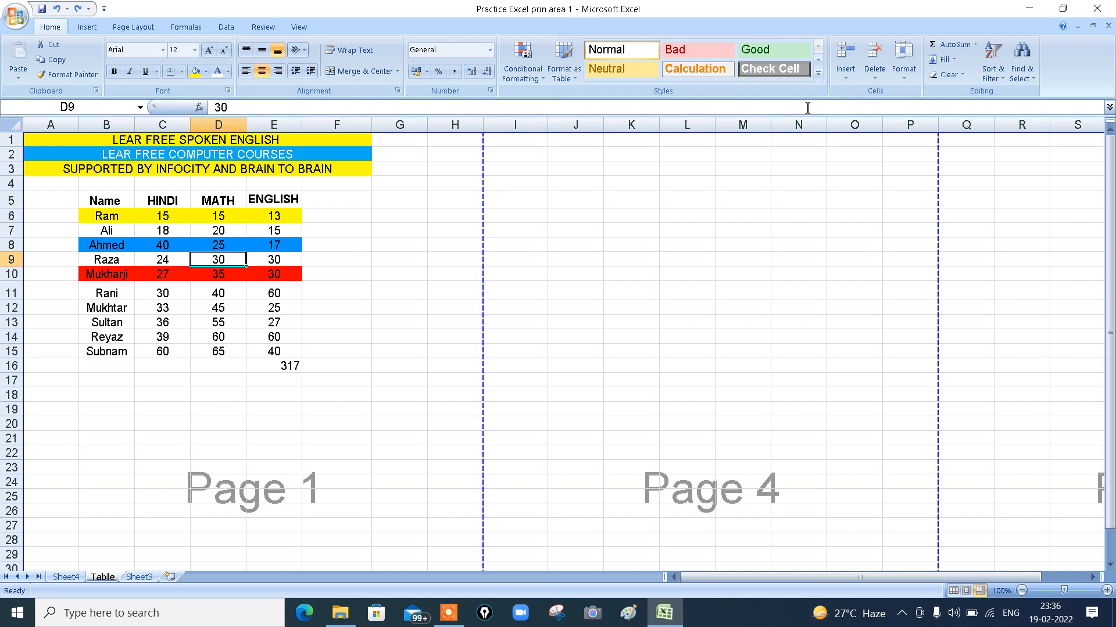
left_click(946, 60)
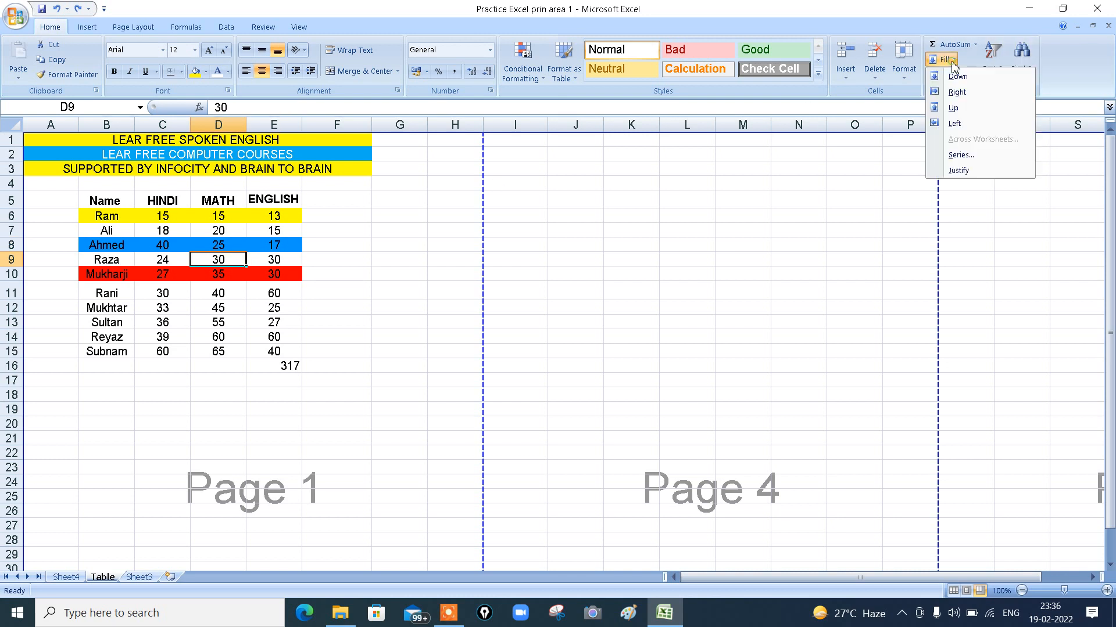
left_click(959, 94)
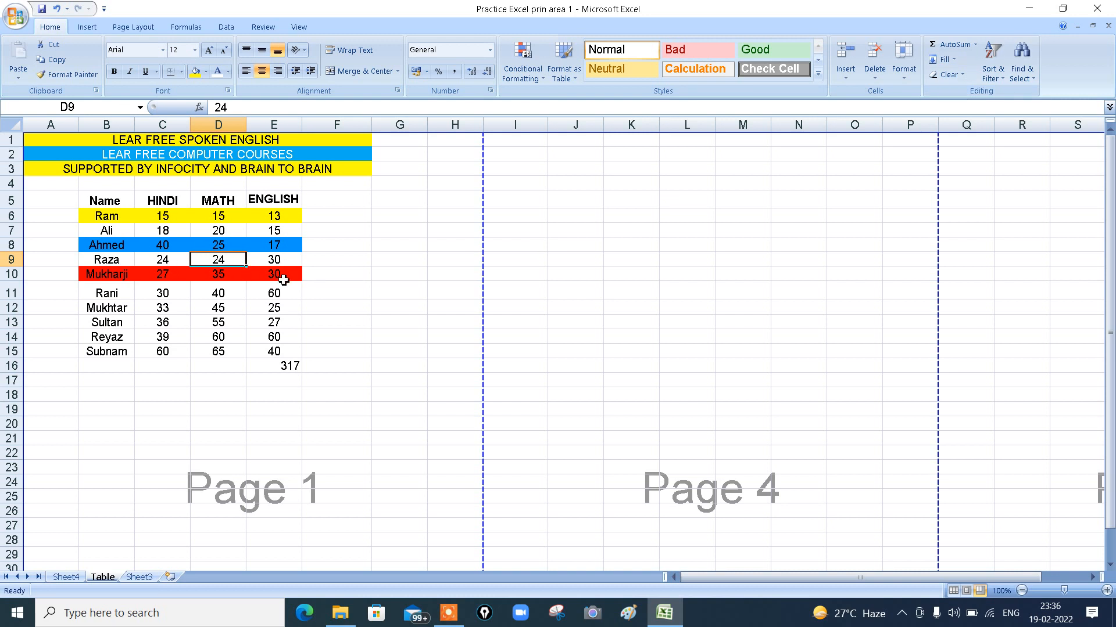
key("ctrl+z")
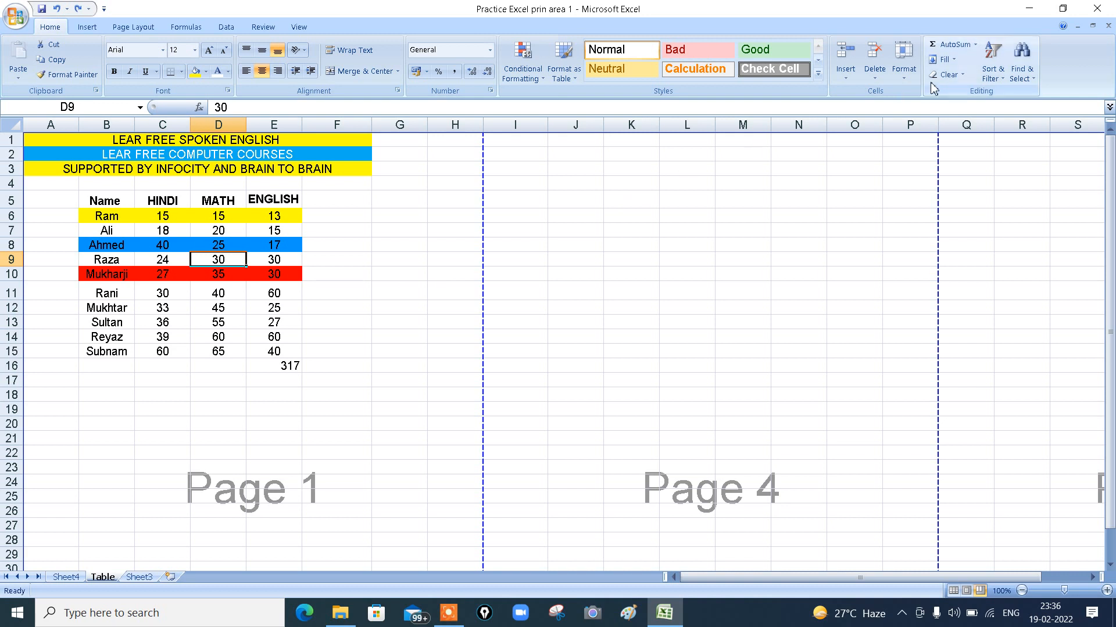
left_click(953, 65)
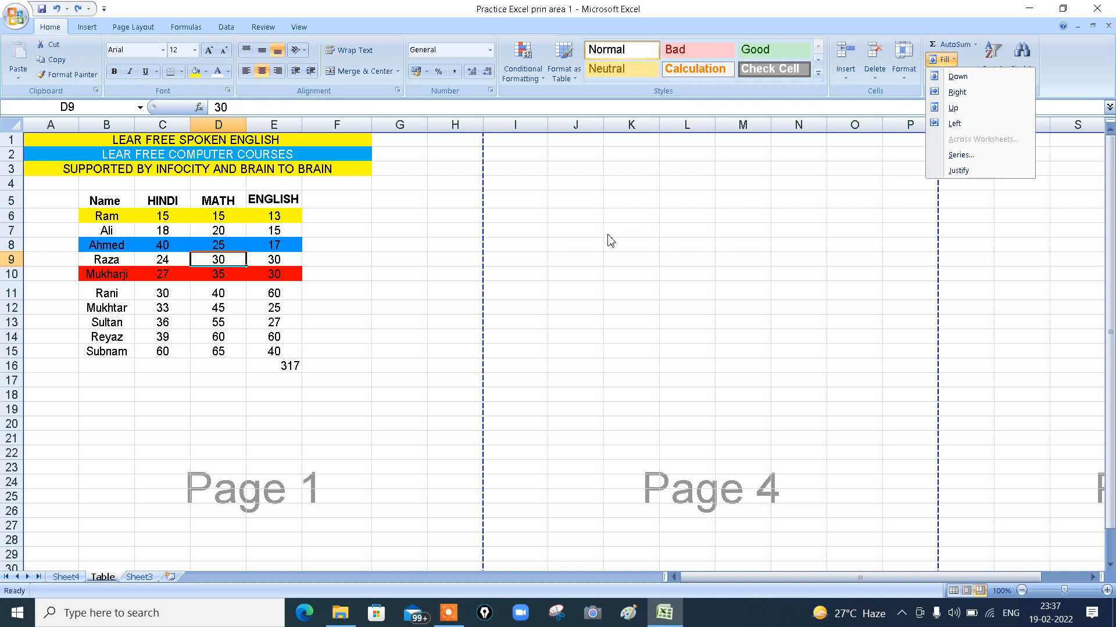
left_click(959, 156)
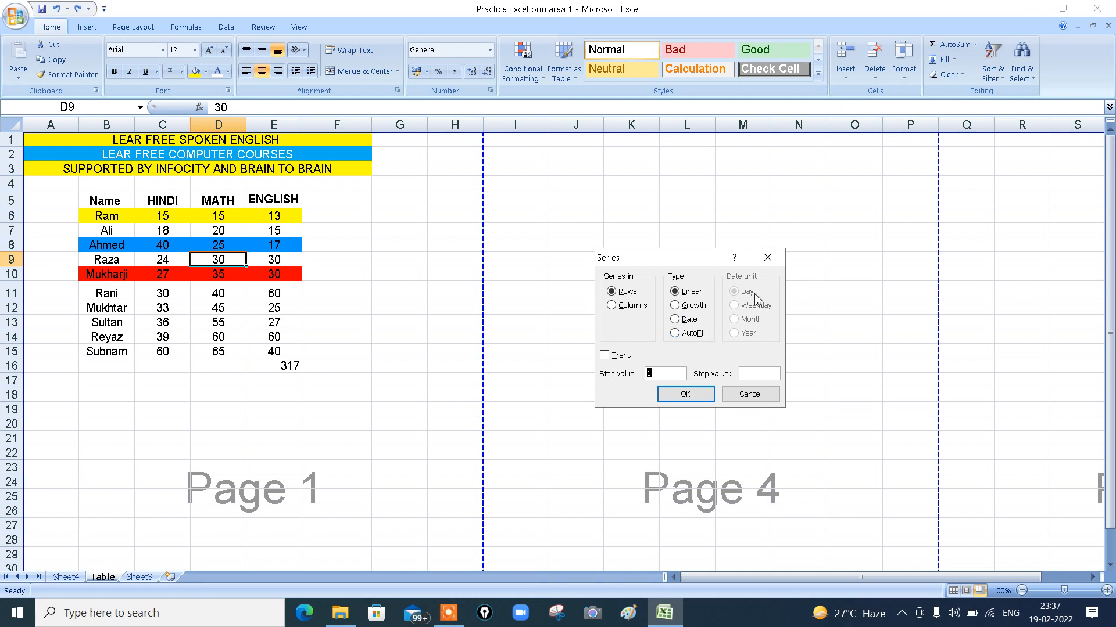
left_click_drag(705, 264, 811, 242)
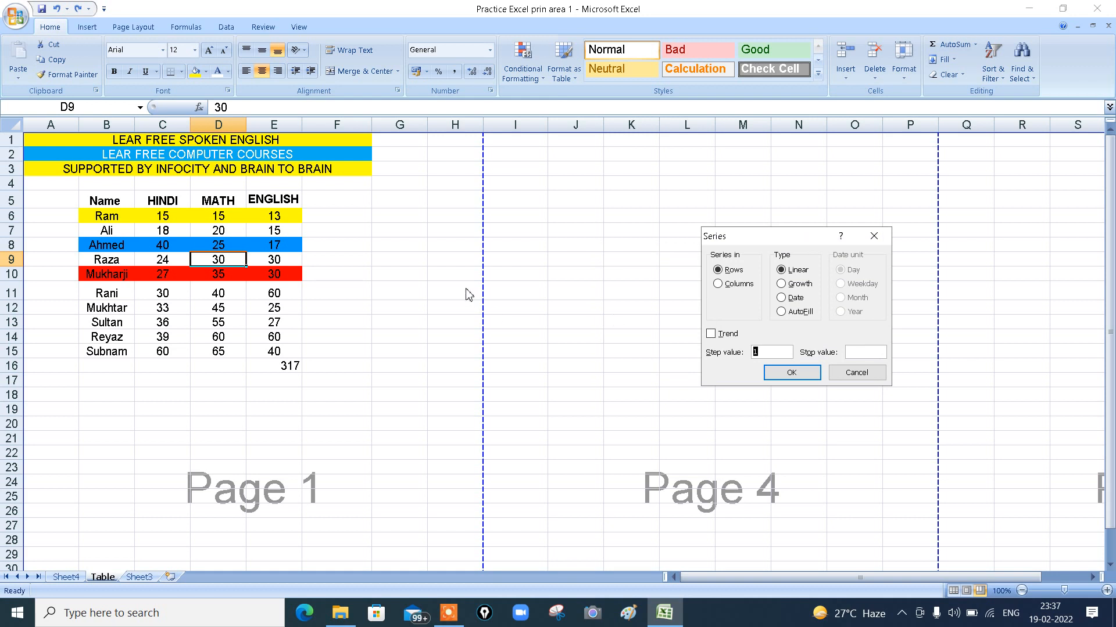
left_click(873, 375)
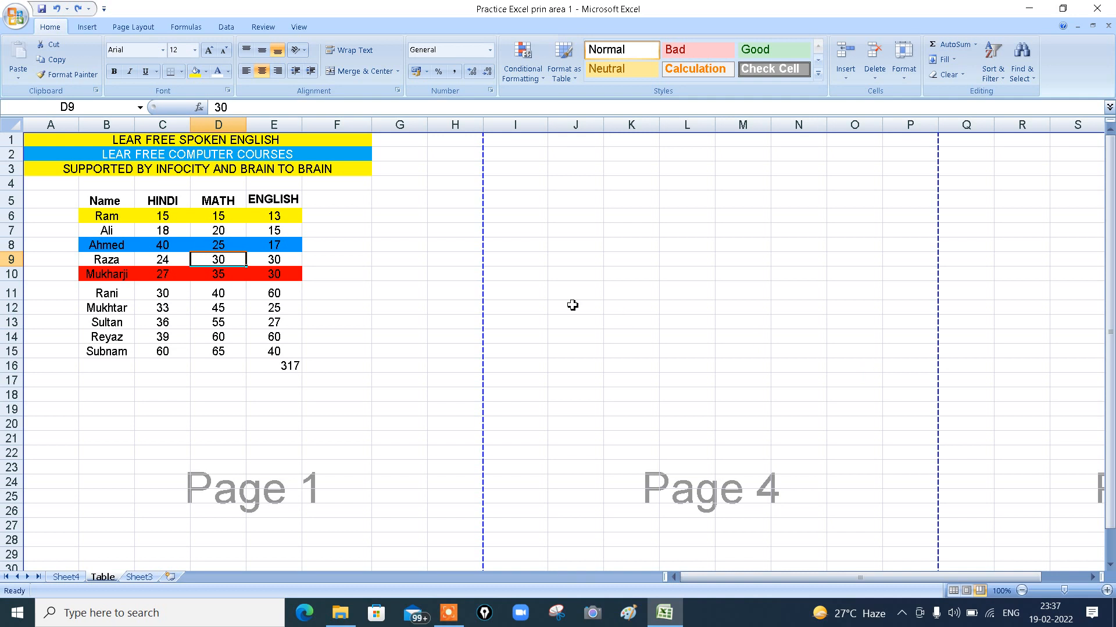
- Enter 5 in the empty, date-formatted cell I10
left_click(506, 275)
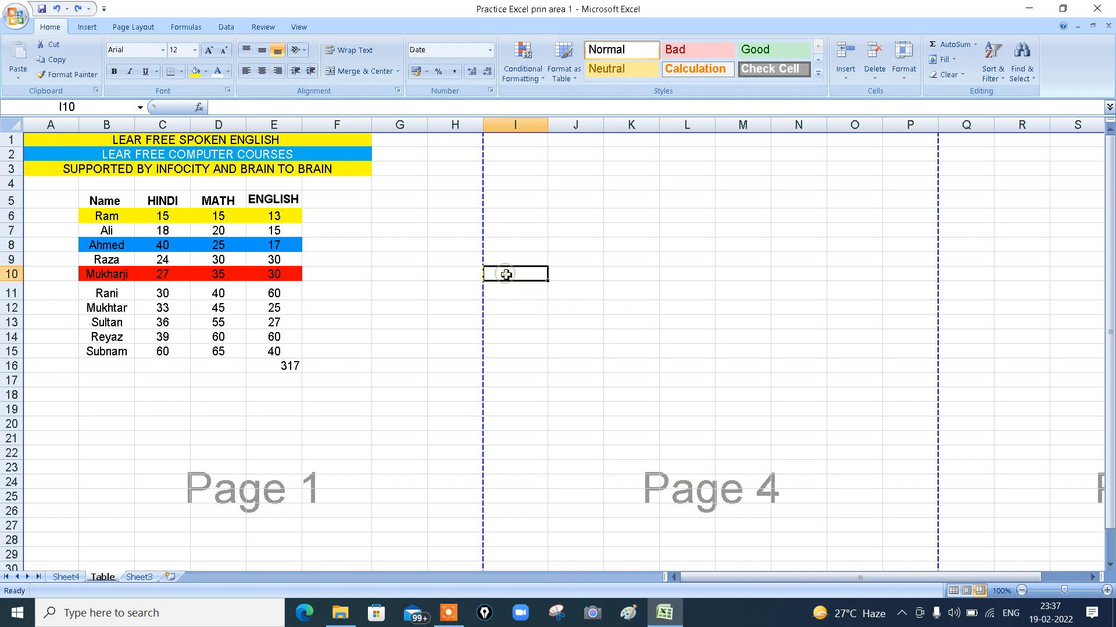
type("5")
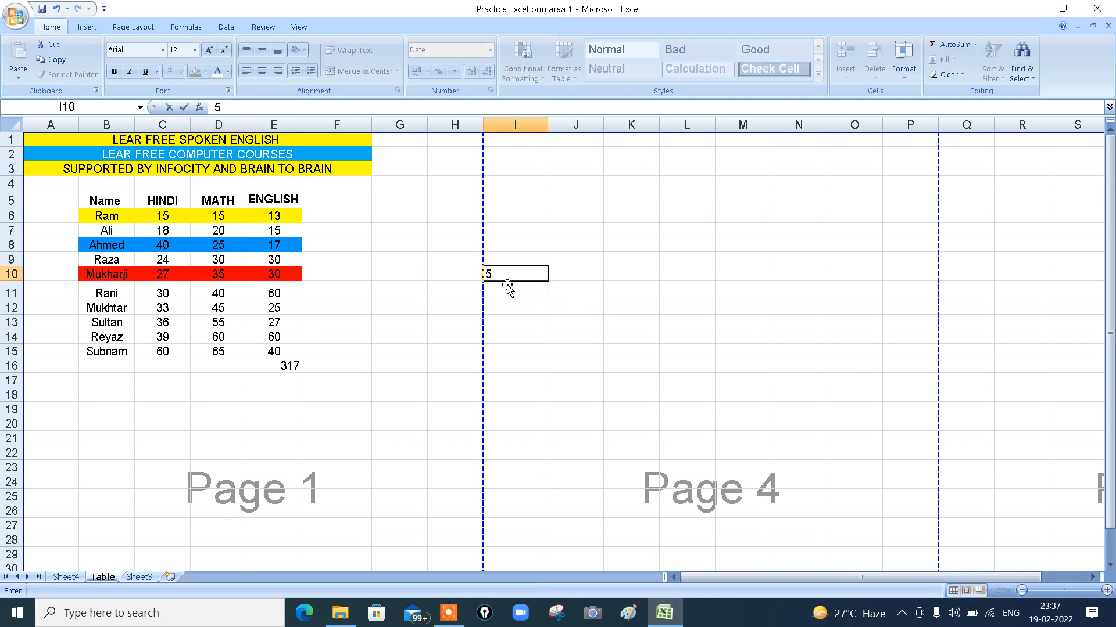
left_click_drag(511, 292, 518, 319)
left_click(518, 321)
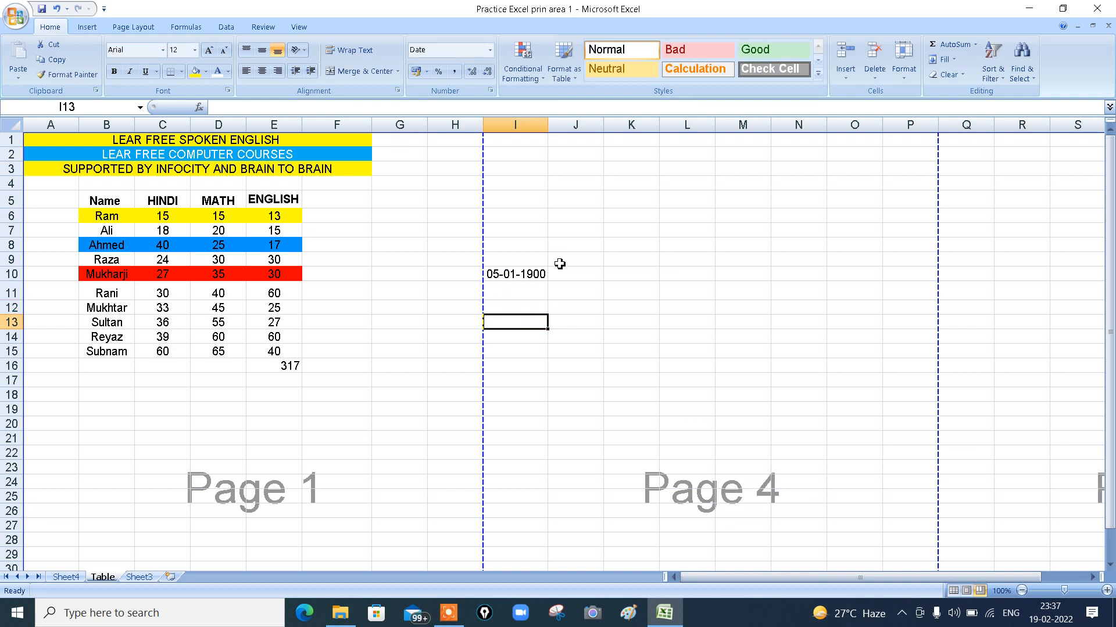
- Delete the date-formatted column I and enter 5 in cell I10 of the column that takes its place
left_click(515, 124)
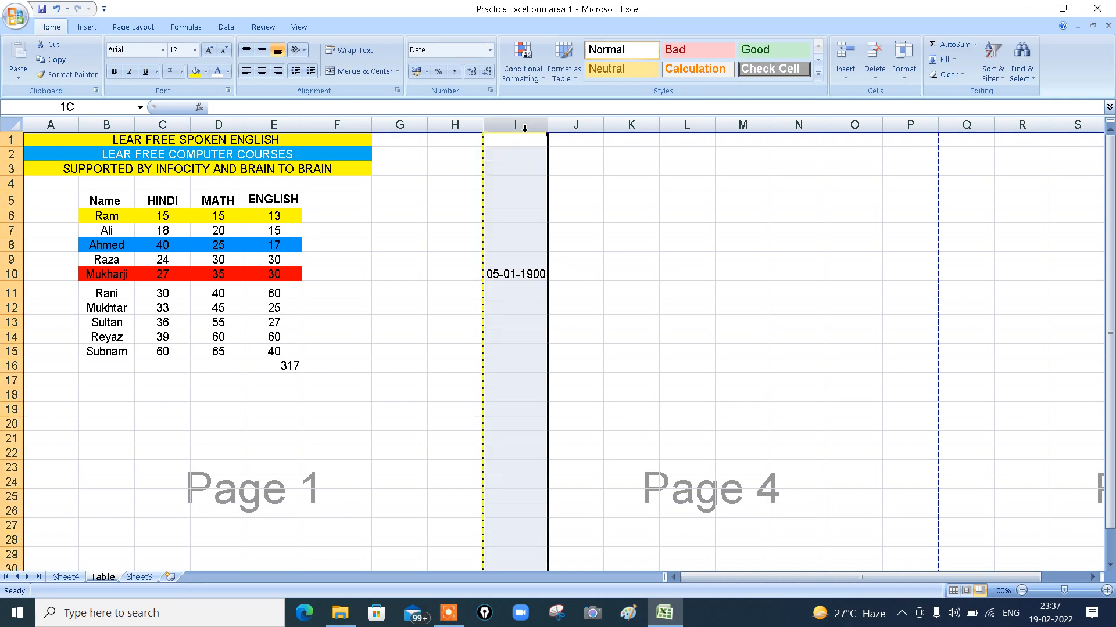
right_click(518, 235)
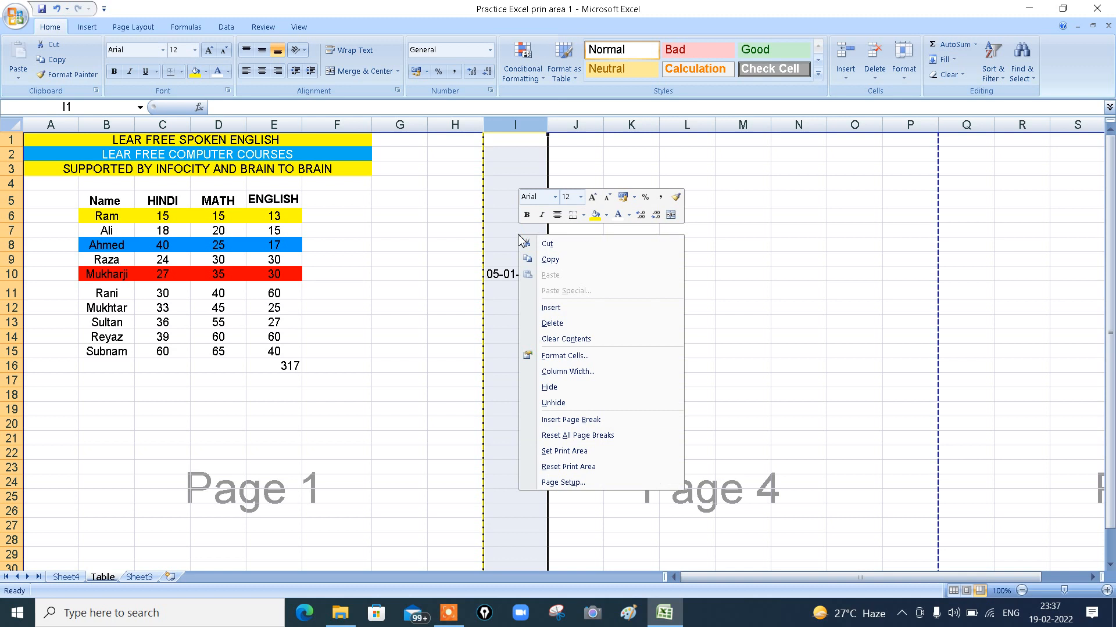
left_click(555, 325)
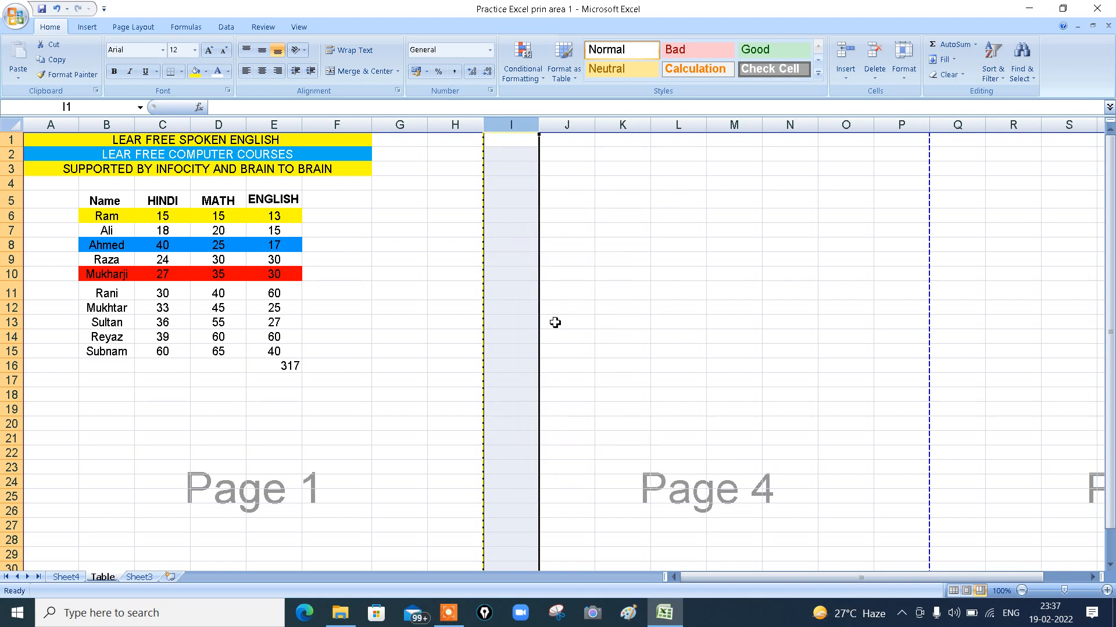
left_click(521, 275)
type("5")
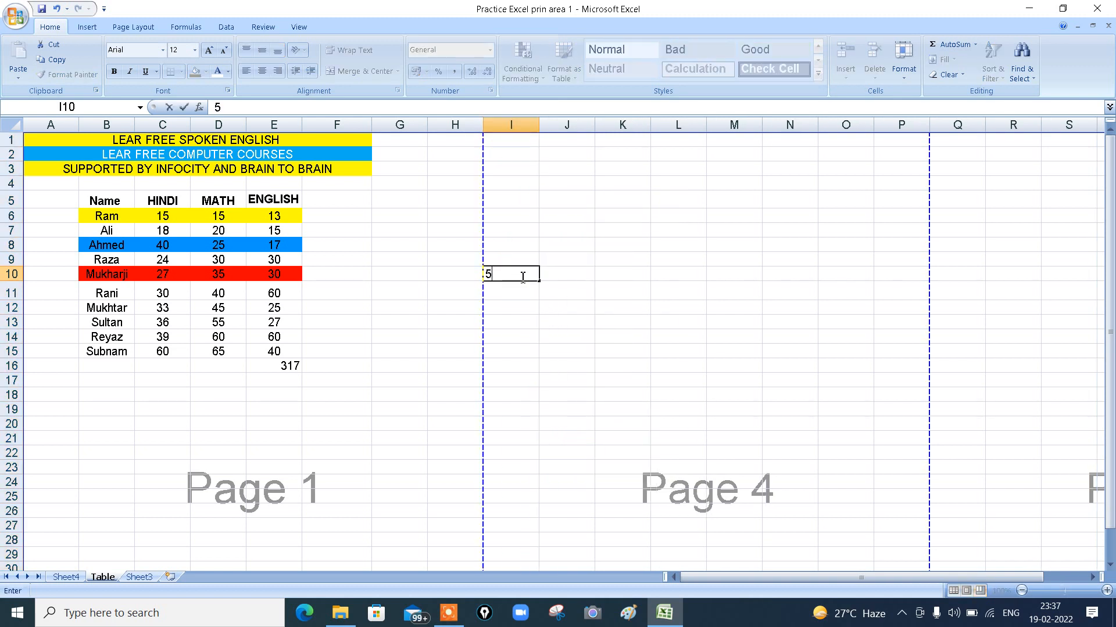
left_click(615, 297)
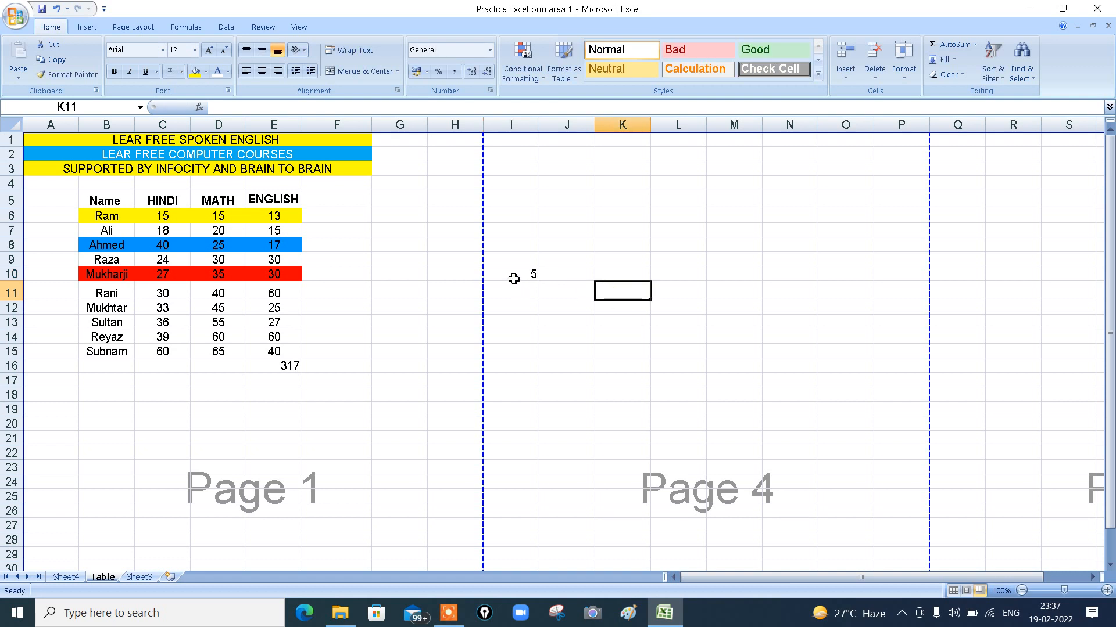
- Fill a linear series down the column from I10 with a step value of 2, ending at 59
left_click(514, 275)
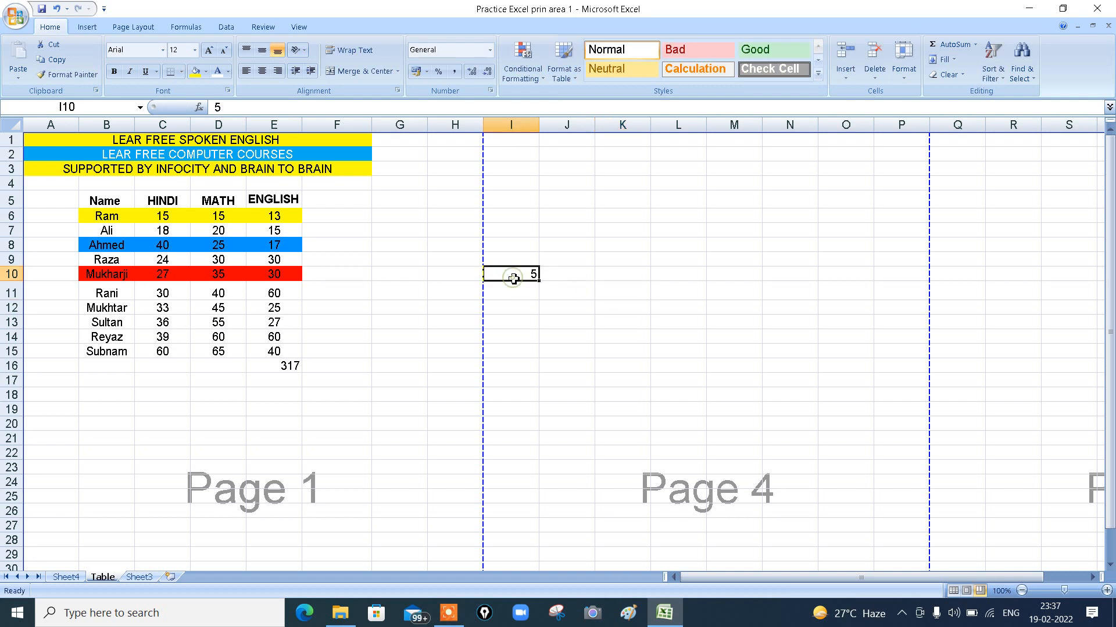
left_click(952, 60)
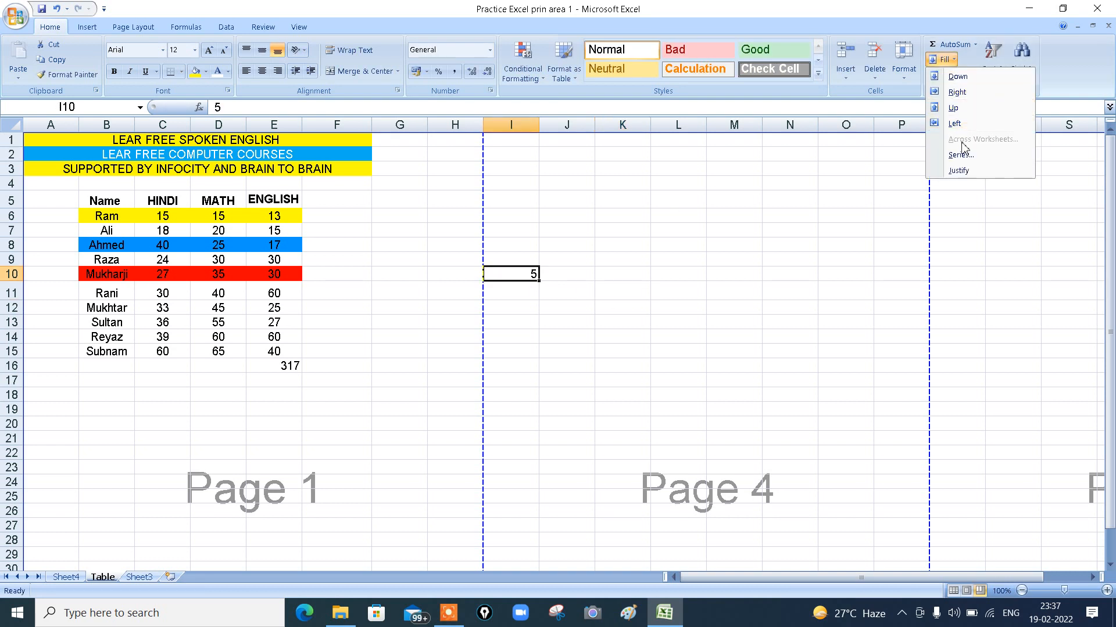
left_click(959, 156)
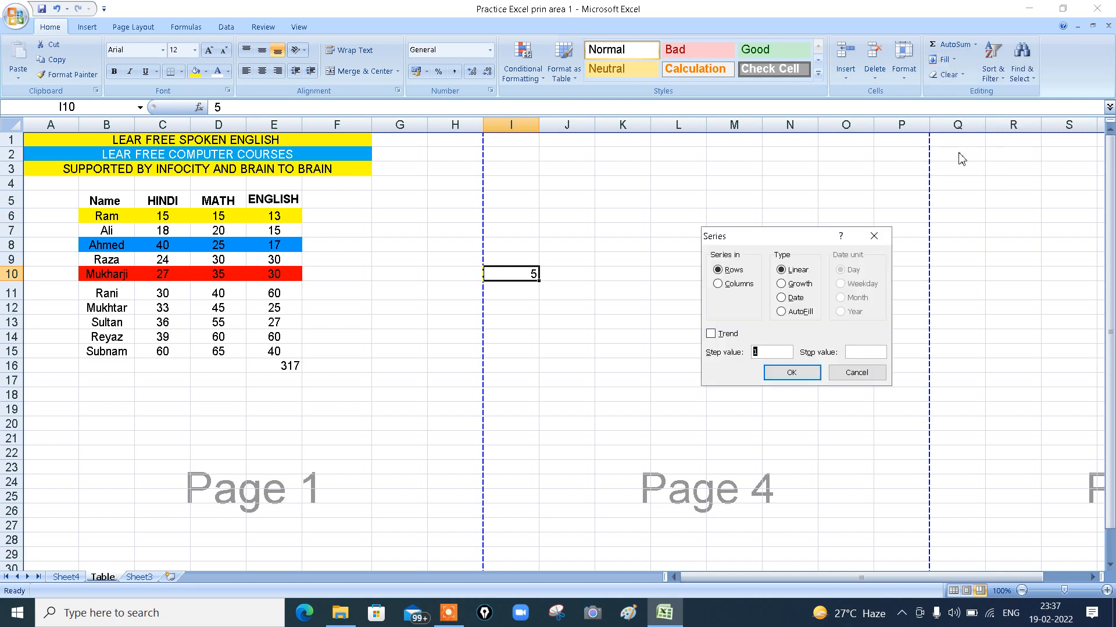
left_click(720, 286)
left_click(769, 352)
left_click(798, 378)
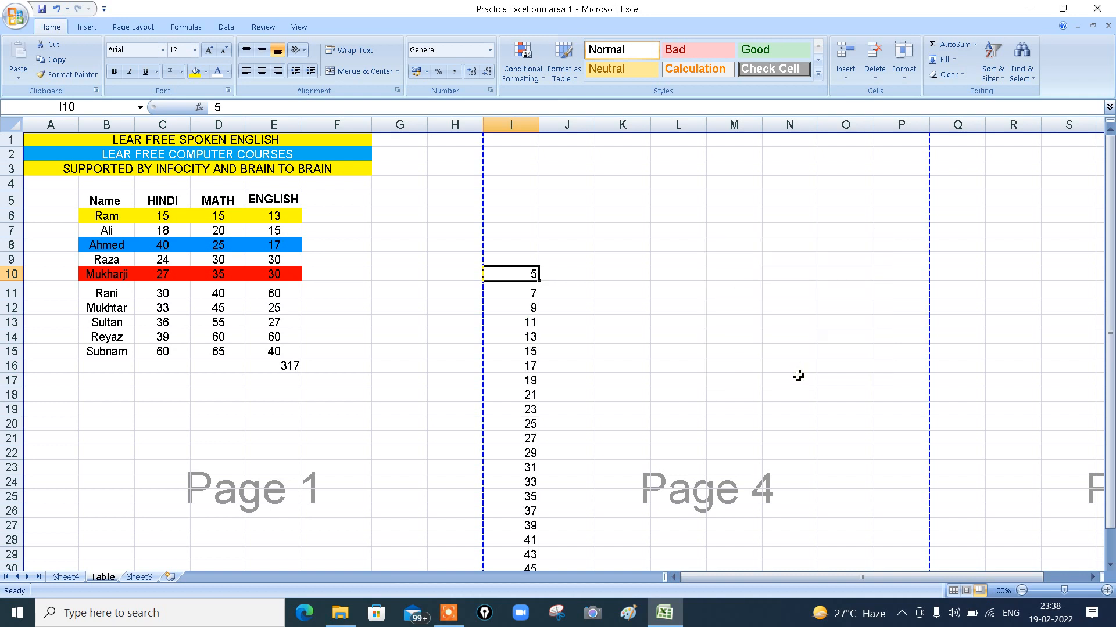
- Examine the filled number series in column I down to its last value
left_click(1110, 565)
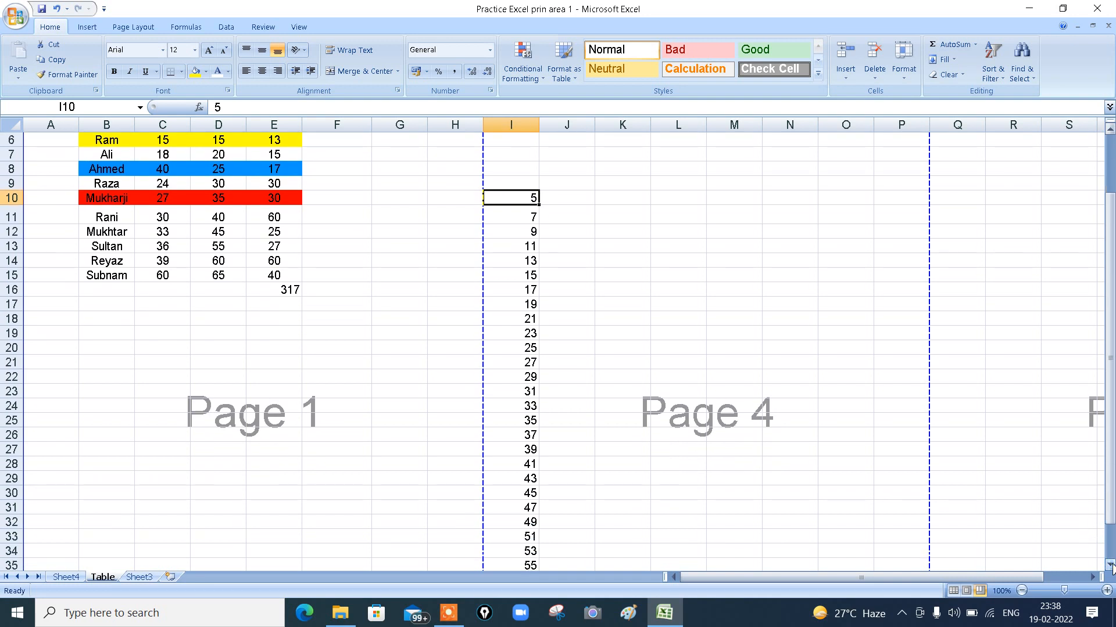
left_click(1110, 565)
left_click(1109, 565)
left_click(1110, 565)
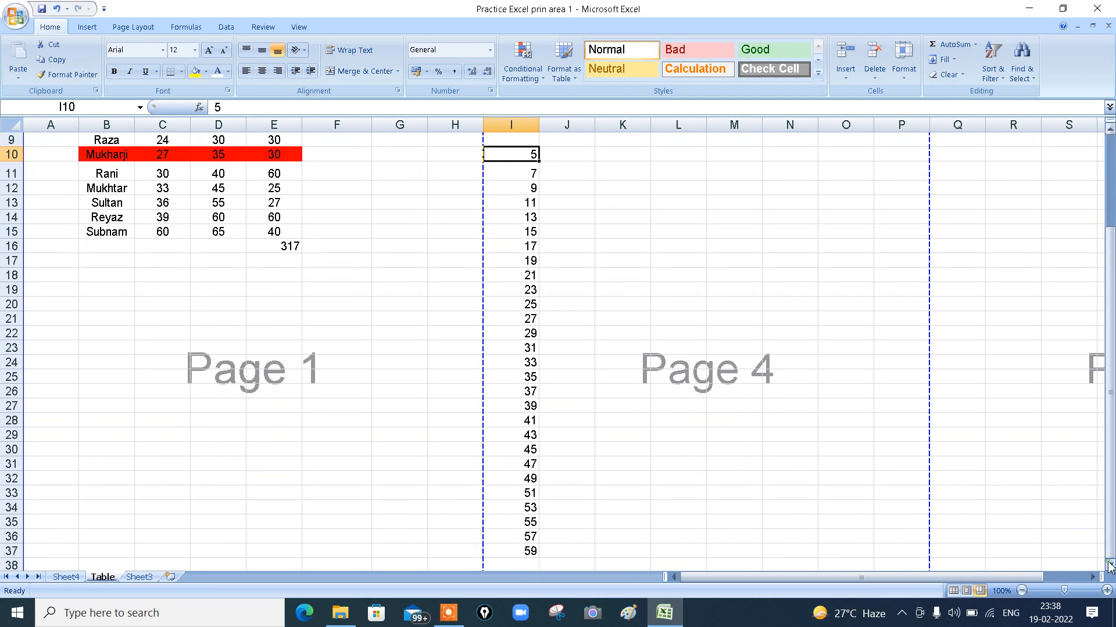
left_click(1110, 565)
left_click(1109, 564)
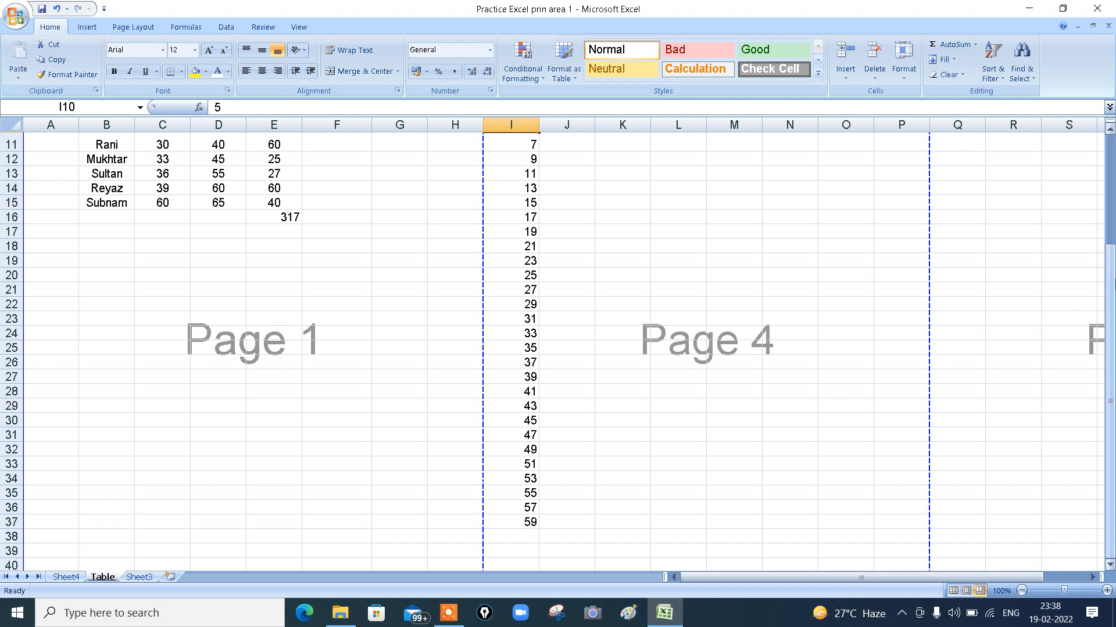
- Undo the linear series filled down column I below cell I10
left_click(1110, 285)
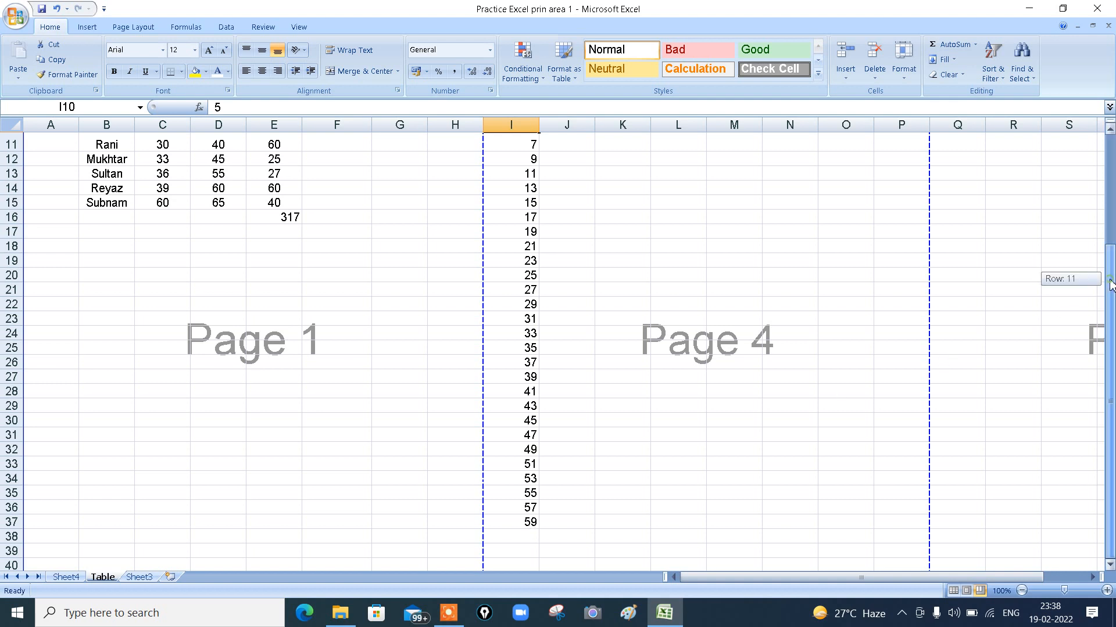
left_click(1110, 285)
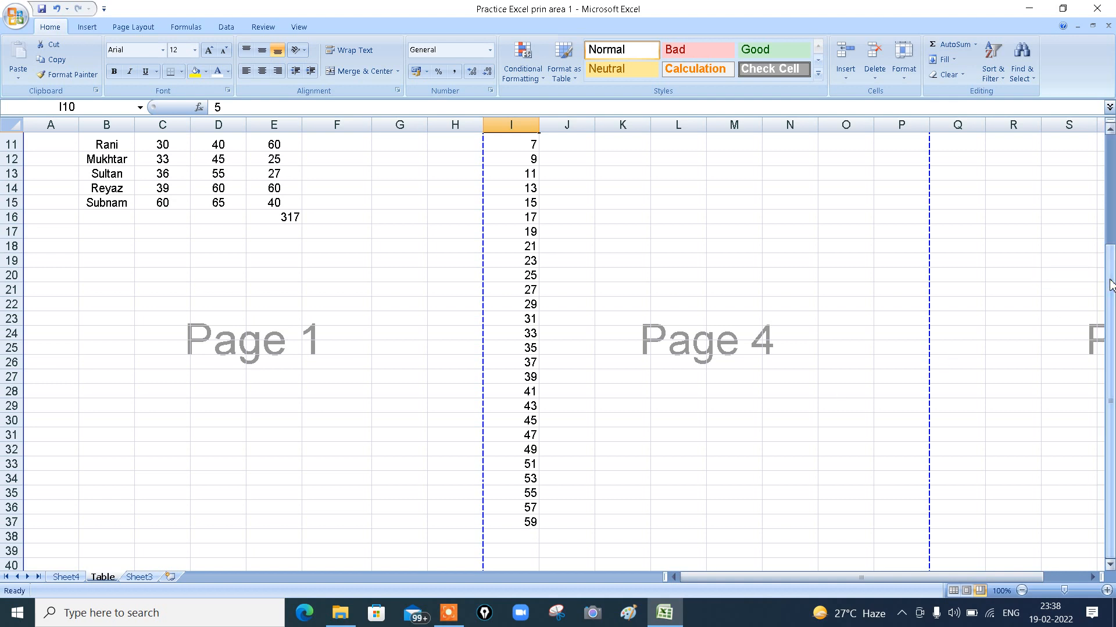
left_click(1111, 285)
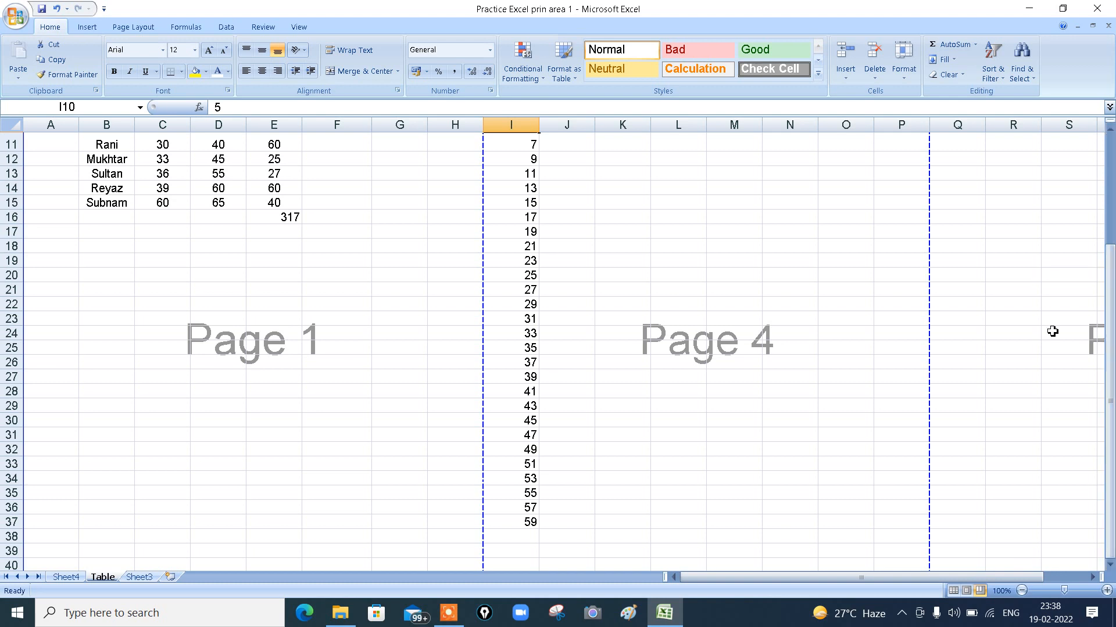
left_click_drag(1110, 277, 1110, 174)
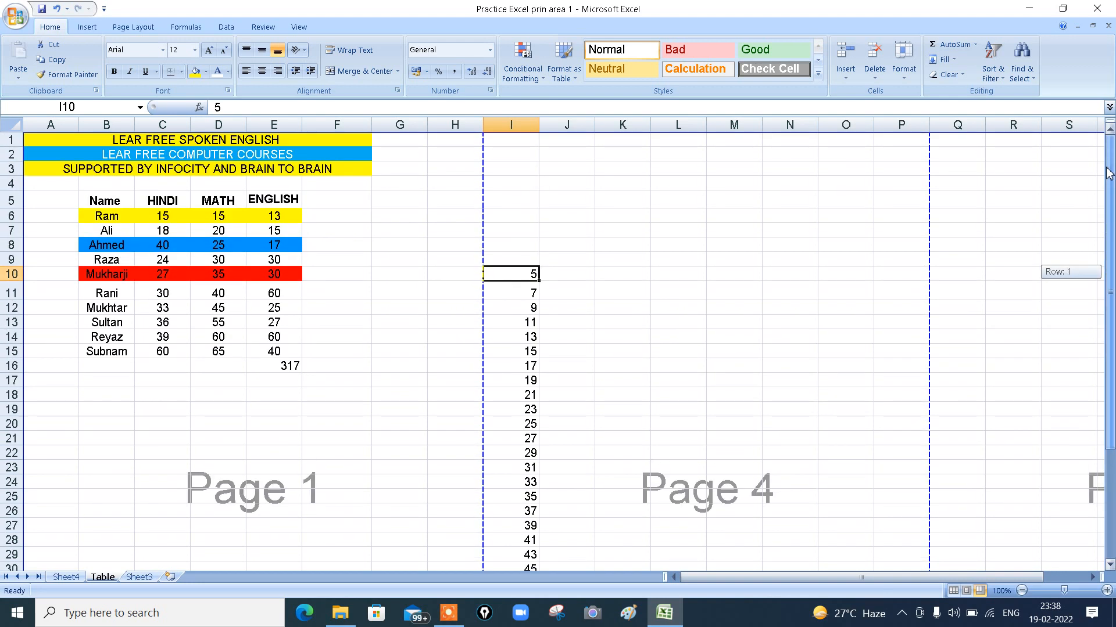
key("ctrl+z")
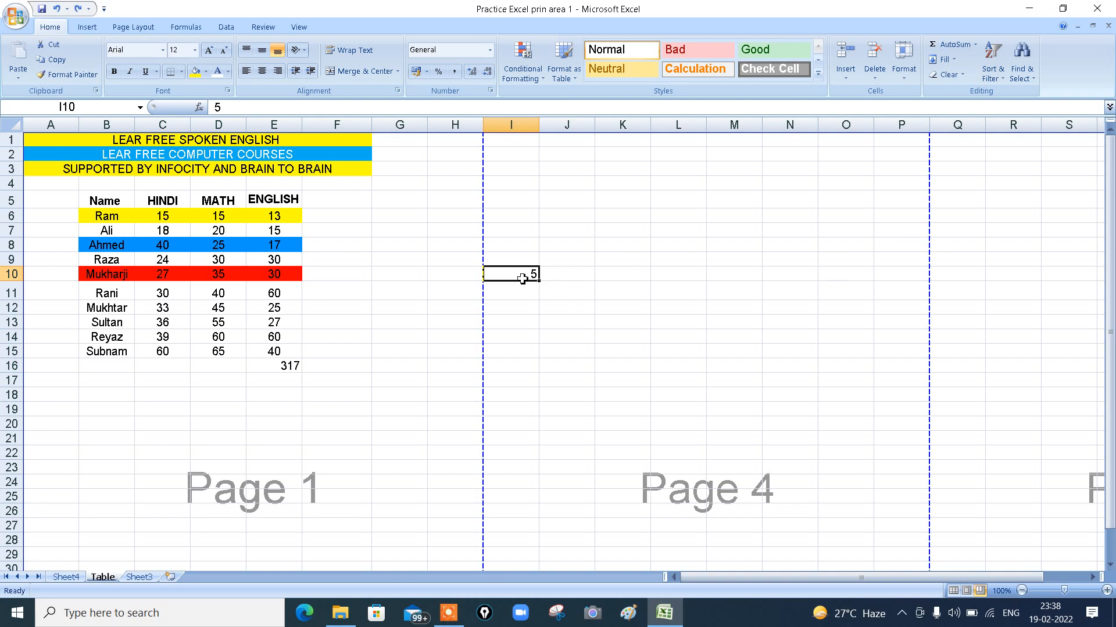
- Replace the starting number in cell I10 with 6
type("6")
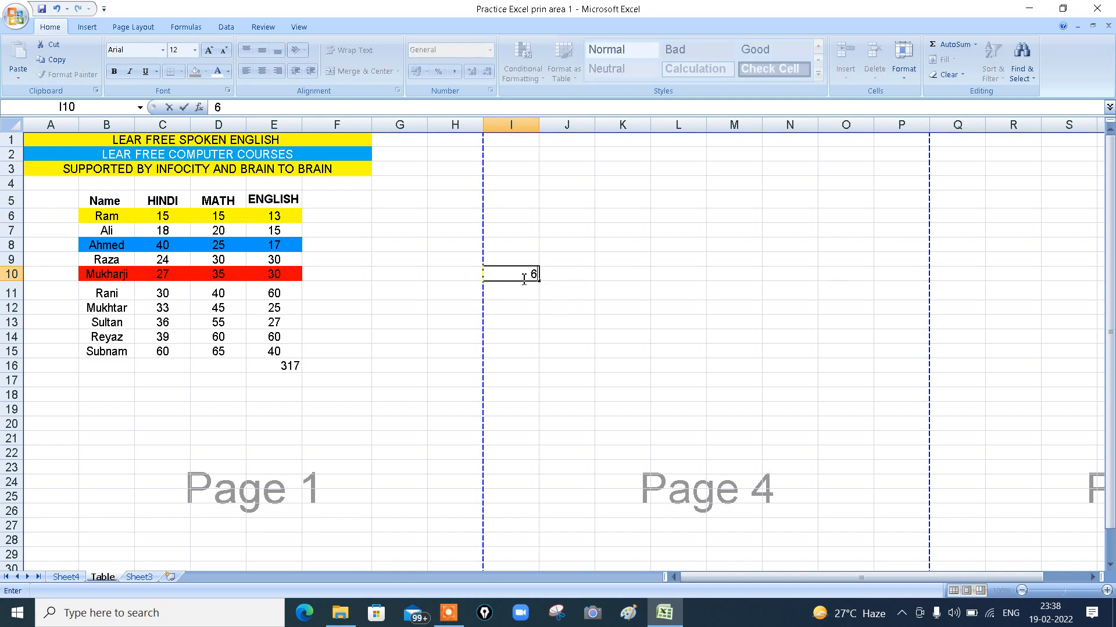
left_click(563, 277)
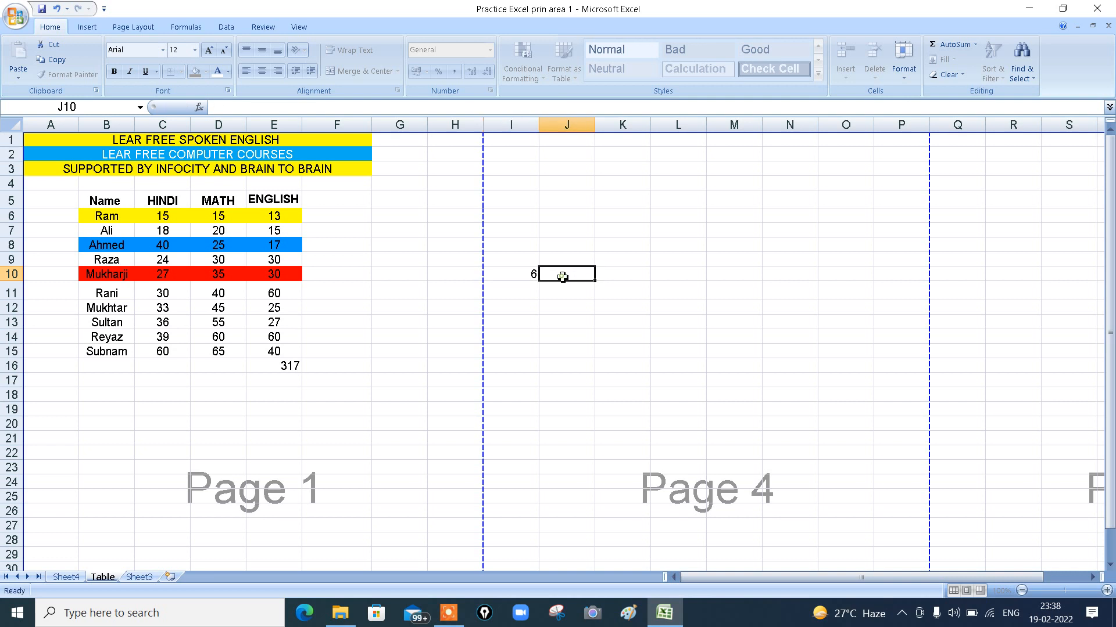
left_click(523, 278)
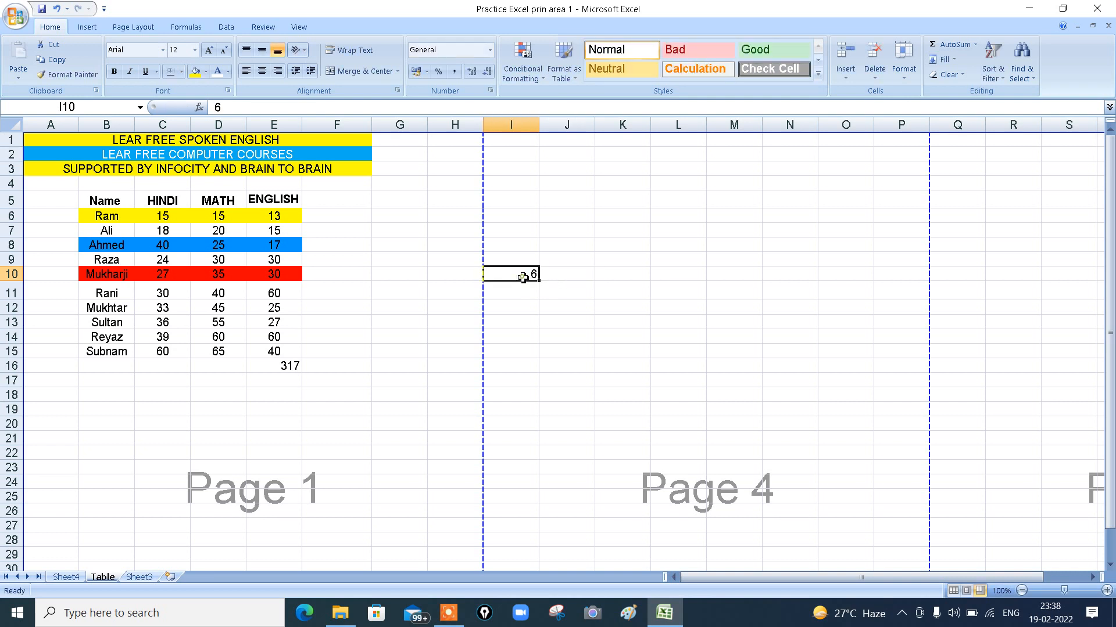
- Fill a linear series across row 10 from I10 with a step value of 2, ending at 40
left_click(953, 63)
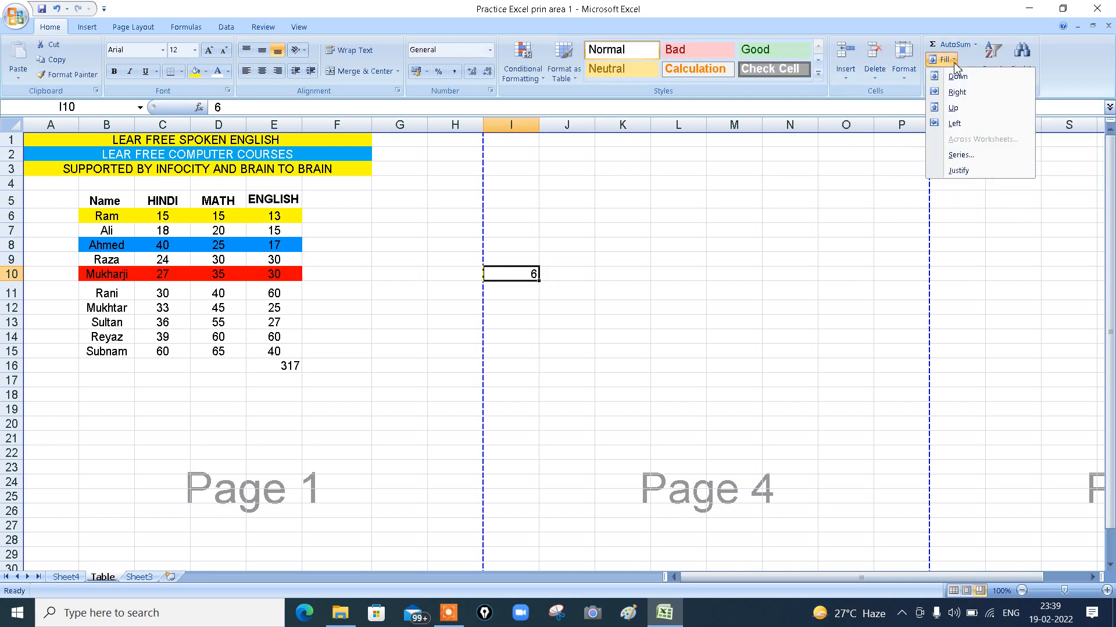
left_click(961, 155)
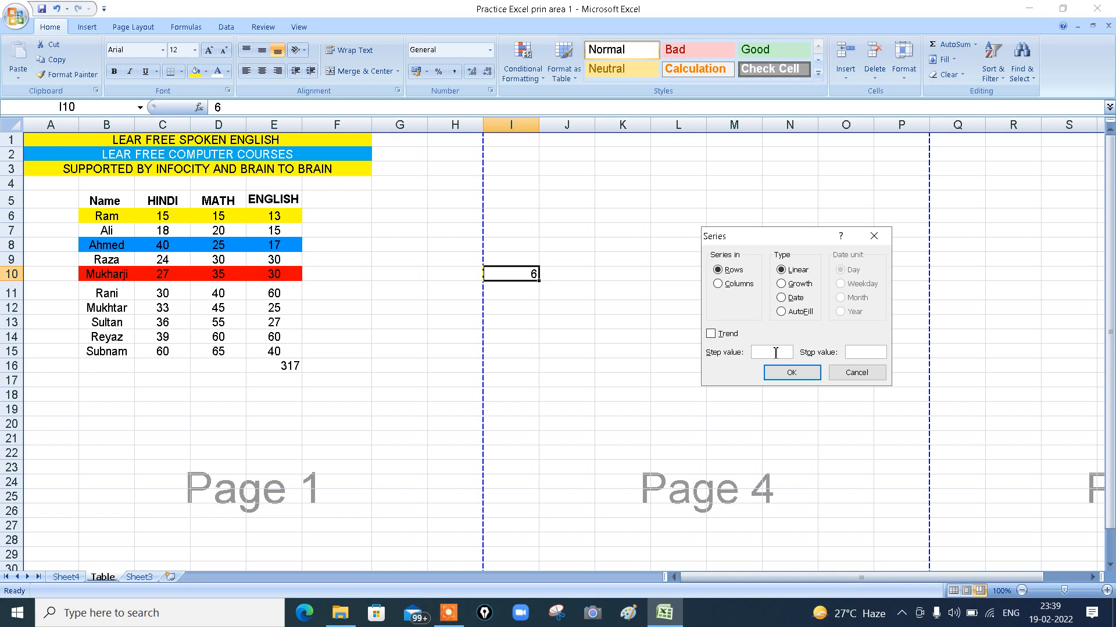
left_click(861, 352)
left_click(811, 375)
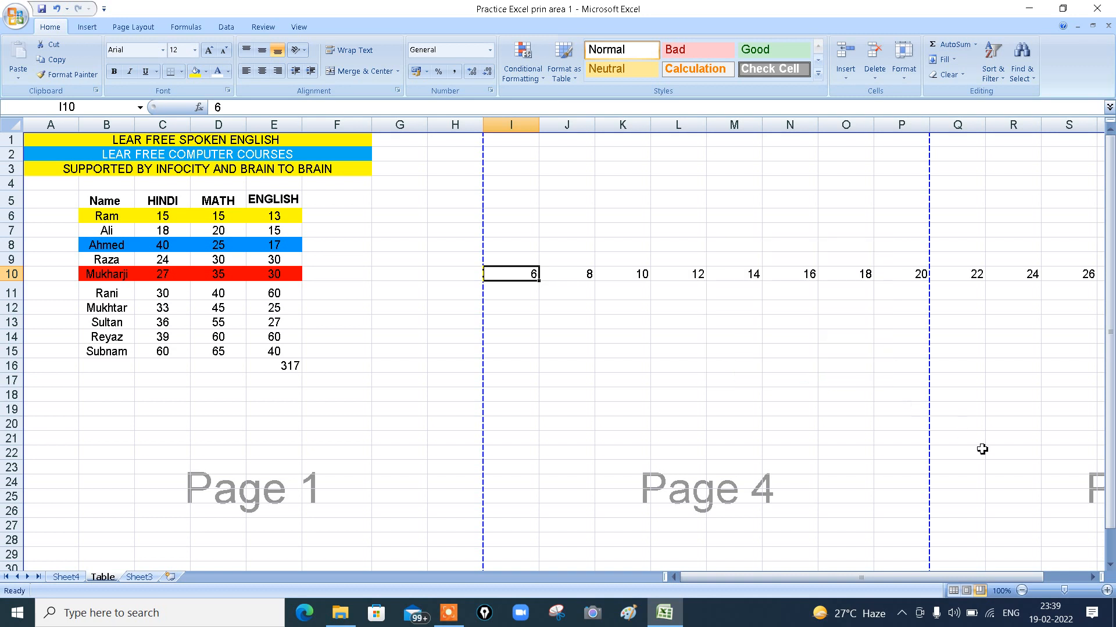
- Review the linear series along row 10 up to its last value and undo the fill
left_click(1093, 578)
left_click(1093, 578)
left_click(1092, 578)
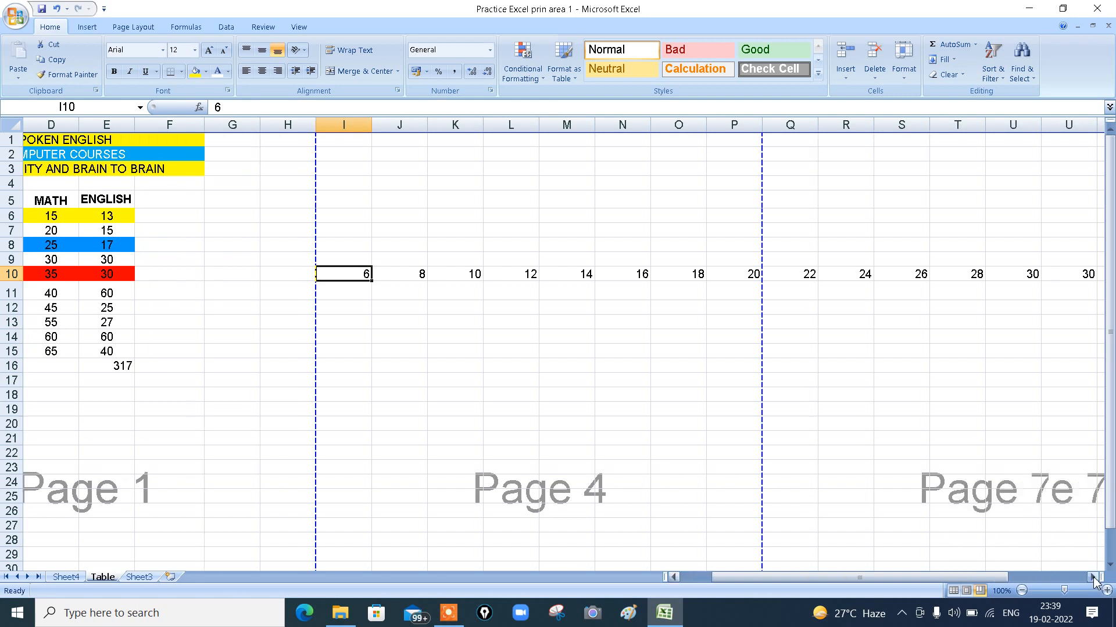
left_click(1093, 577)
left_click(1093, 578)
left_click(1093, 578)
left_click(1093, 578)
left_click(1093, 577)
left_click(1093, 578)
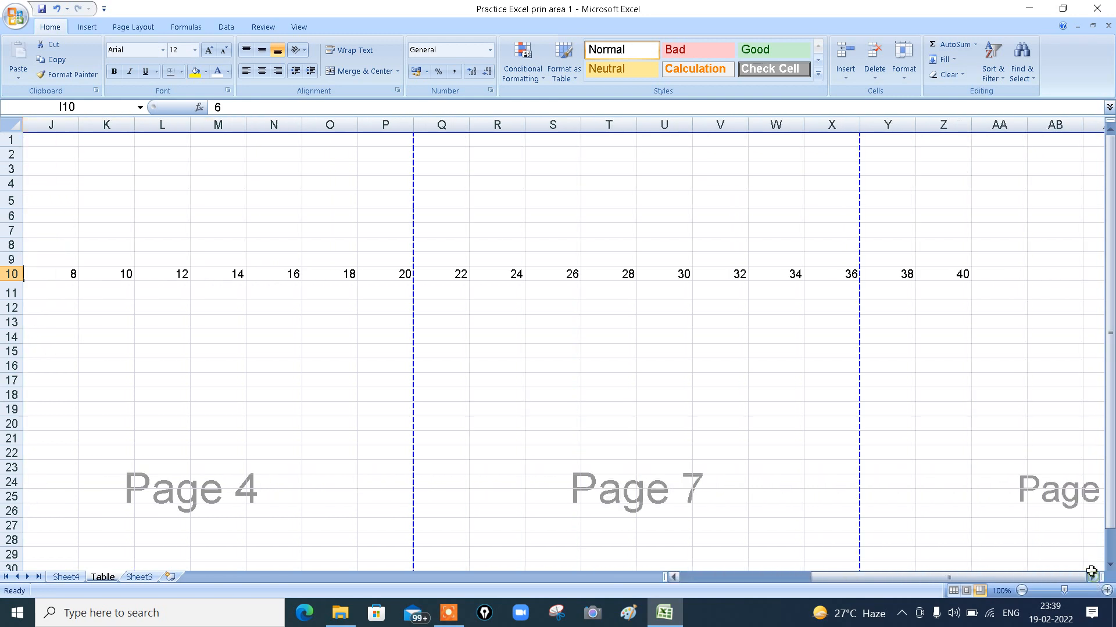
left_click(674, 578)
left_click(674, 578)
left_click(674, 578)
left_click(674, 578)
left_click(675, 578)
left_click(675, 577)
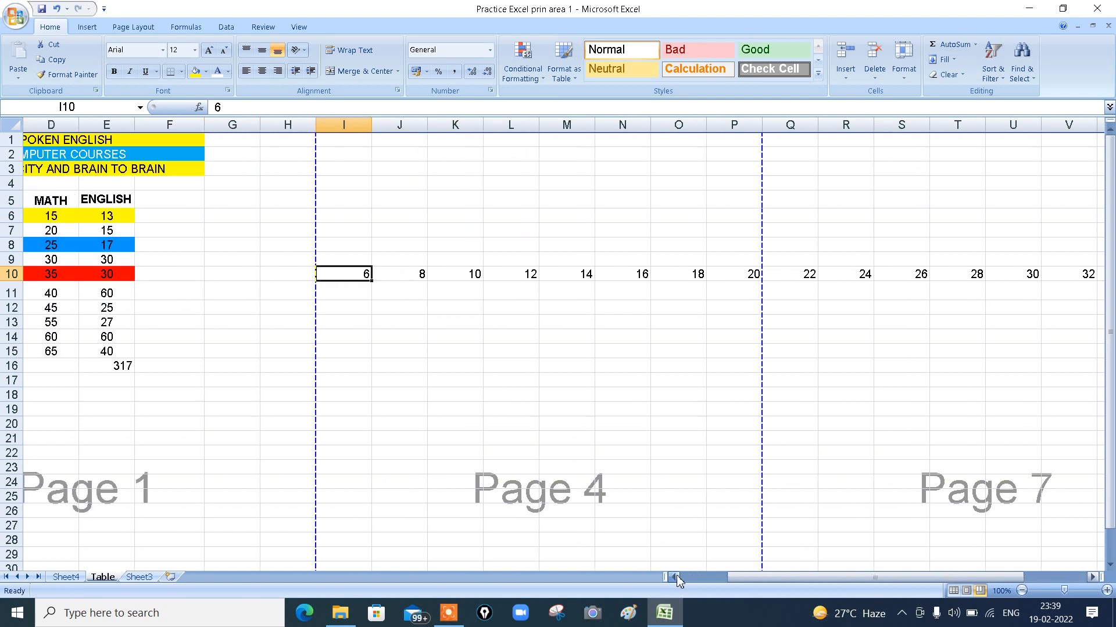
key("ctrl+z")
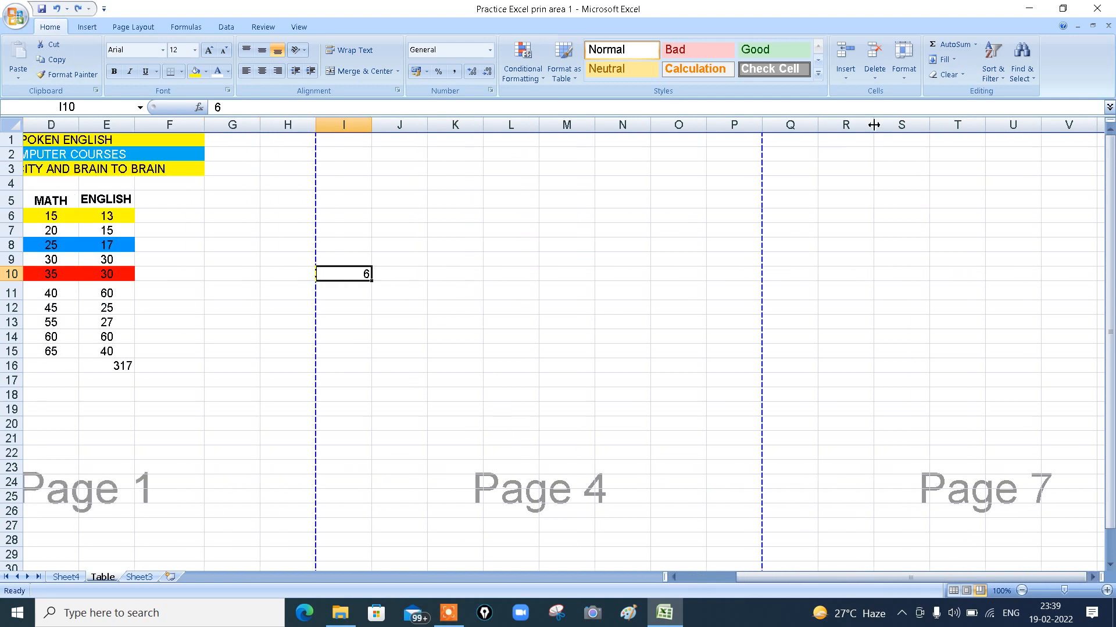
- Fill a growth series across row 10 from I10 with a step value of 2, ending at 384, and undo it
left_click(953, 60)
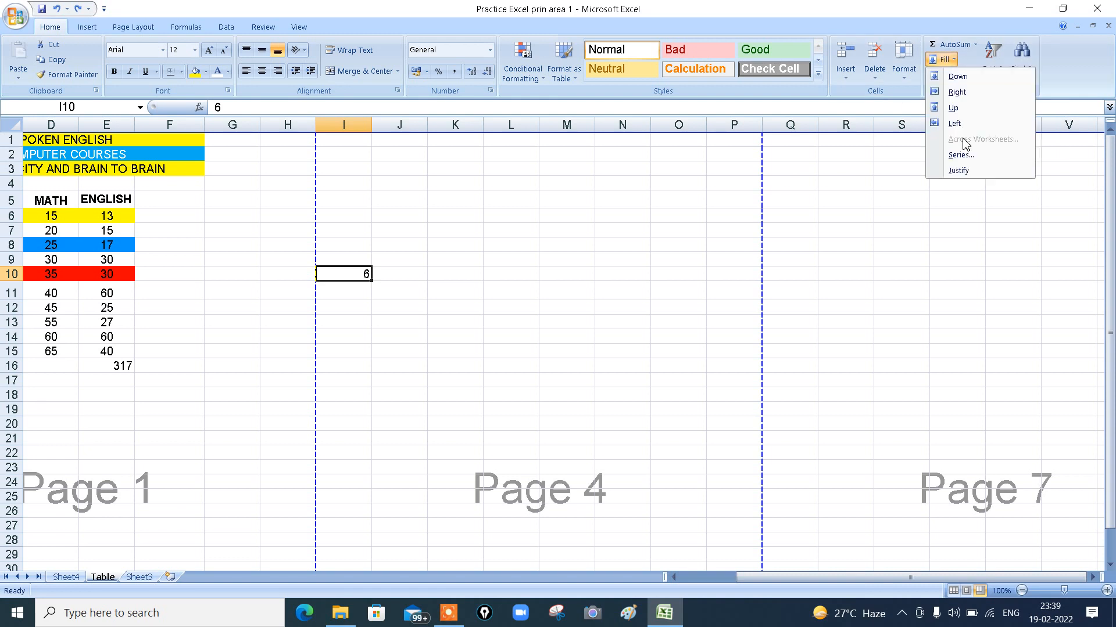
left_click(967, 157)
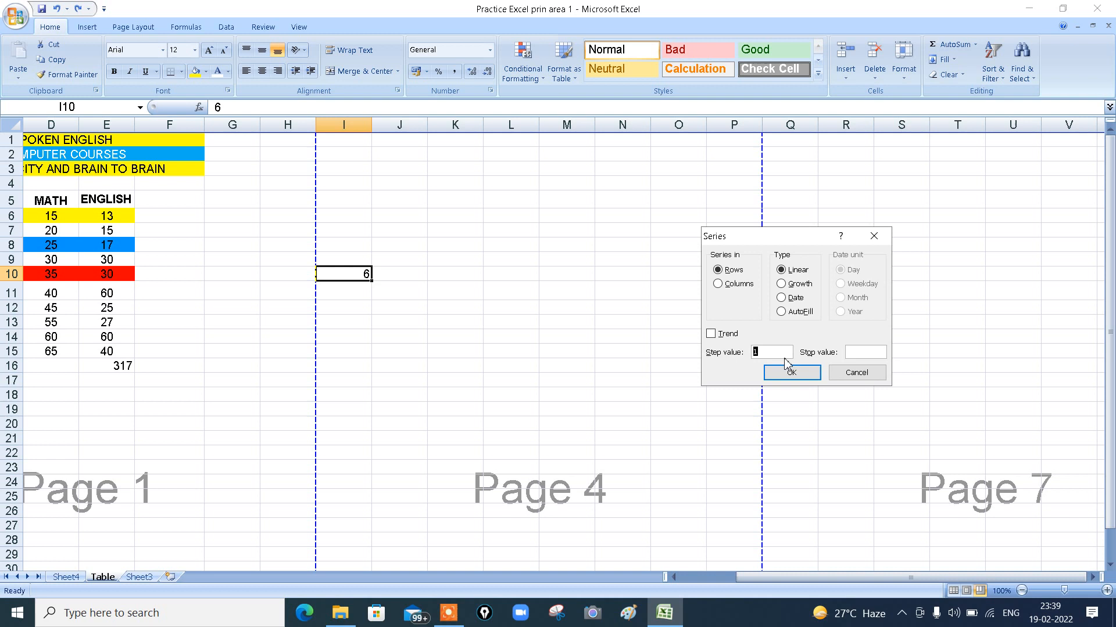
left_click(781, 285)
left_click(766, 353)
left_click(855, 352)
left_click(807, 374)
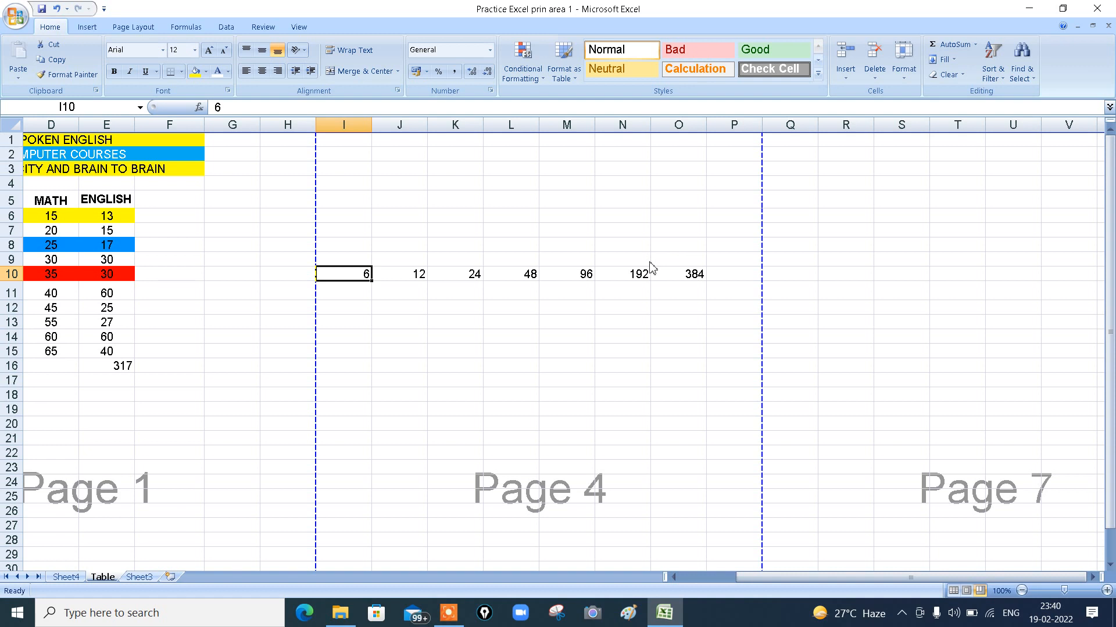
key("ctrl+z")
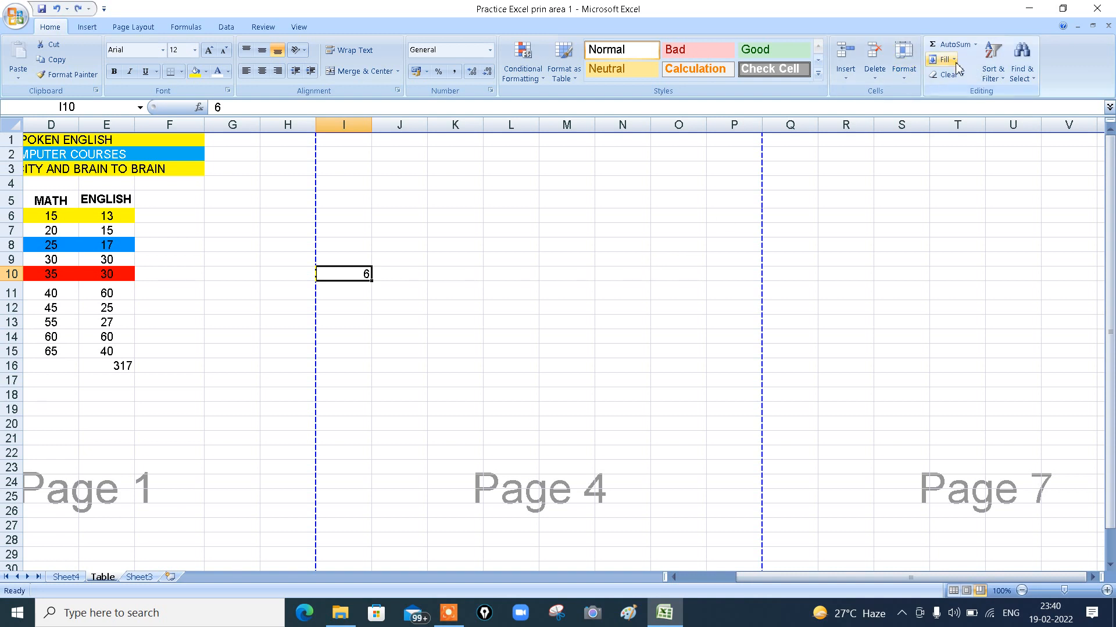
left_click(954, 60)
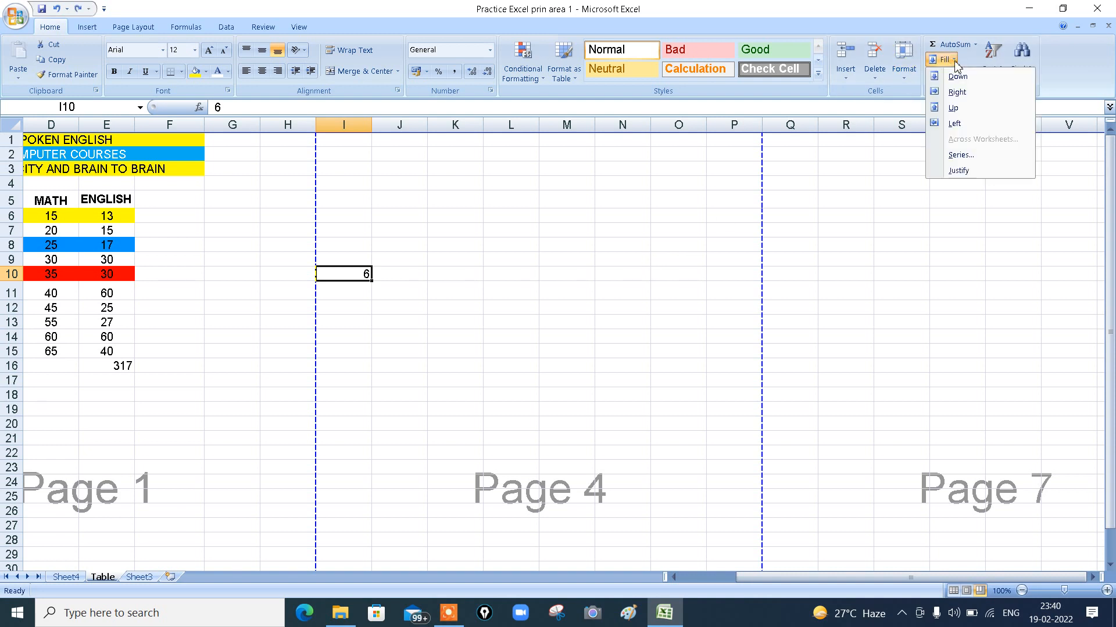
left_click(961, 156)
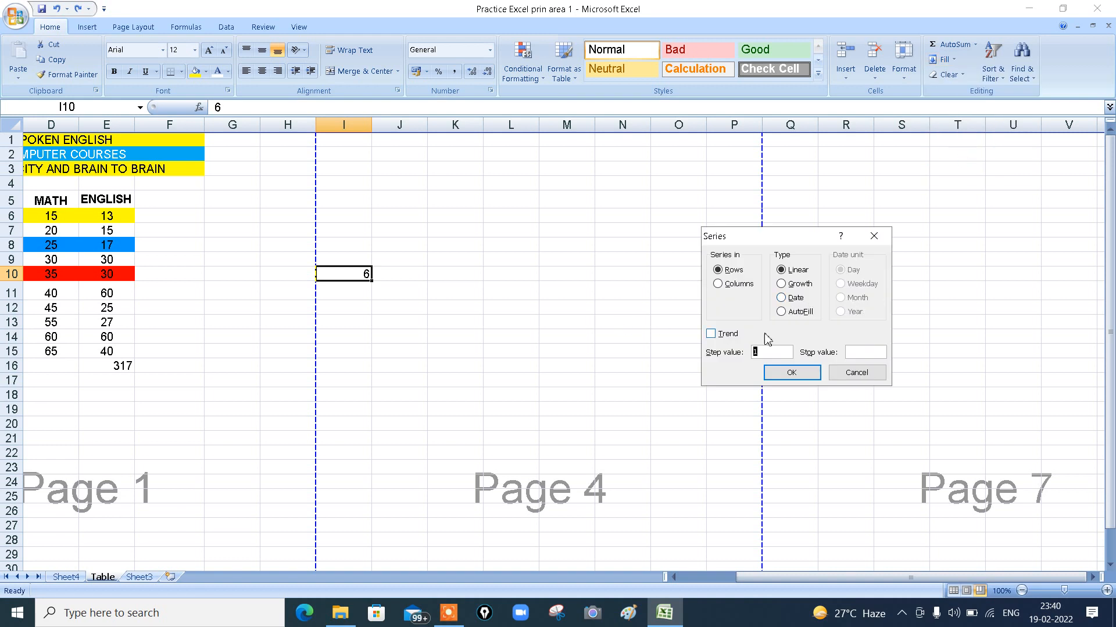
left_click(785, 301)
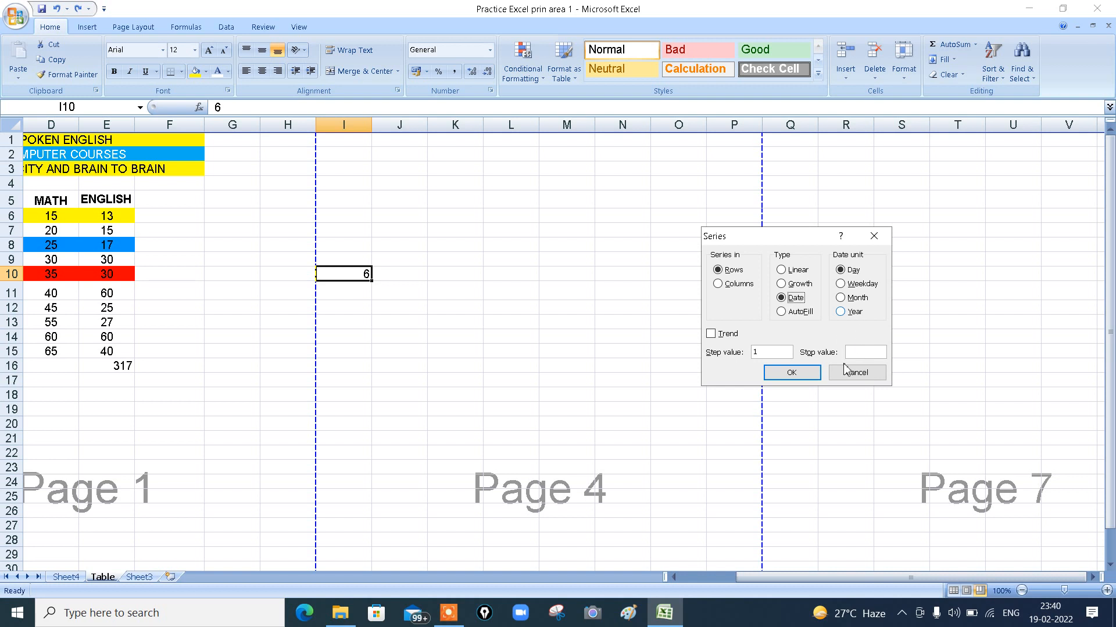
left_click(865, 377)
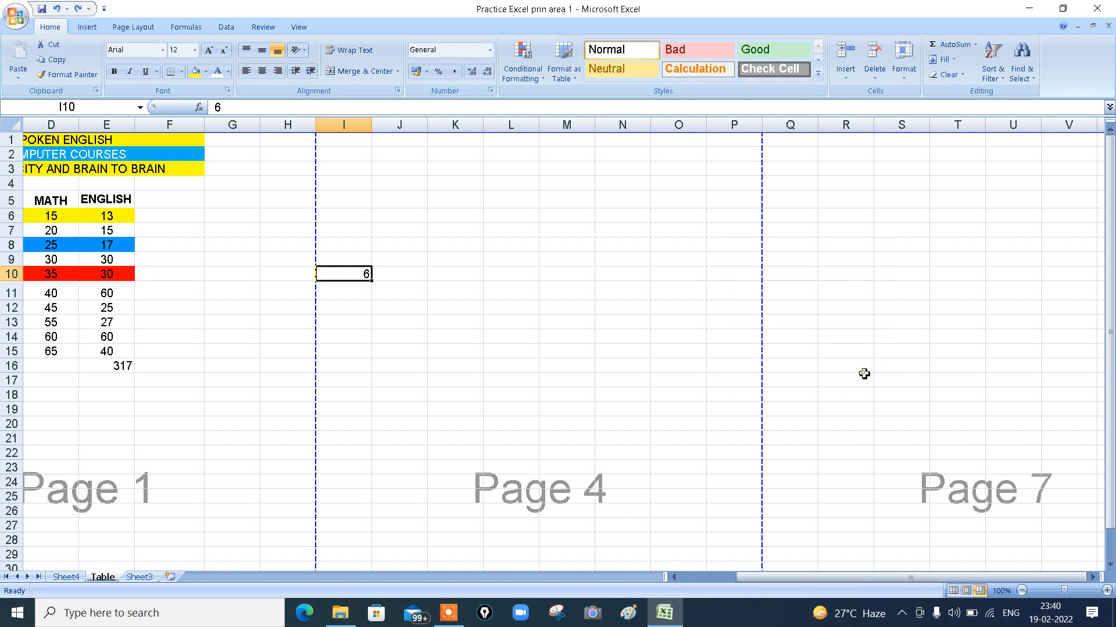
- Enter the date 12/2/22 in cell I10 and widen column I to fit the full date
left_click(361, 302)
left_click(359, 276)
type("12")
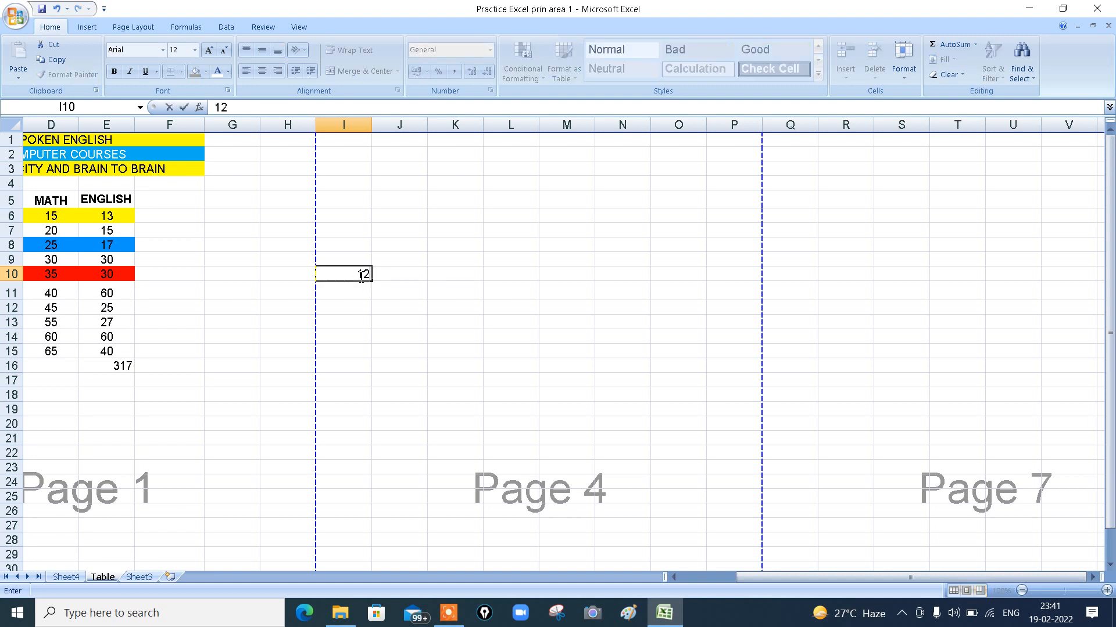
type("/2/22")
key("ctrl+Return")
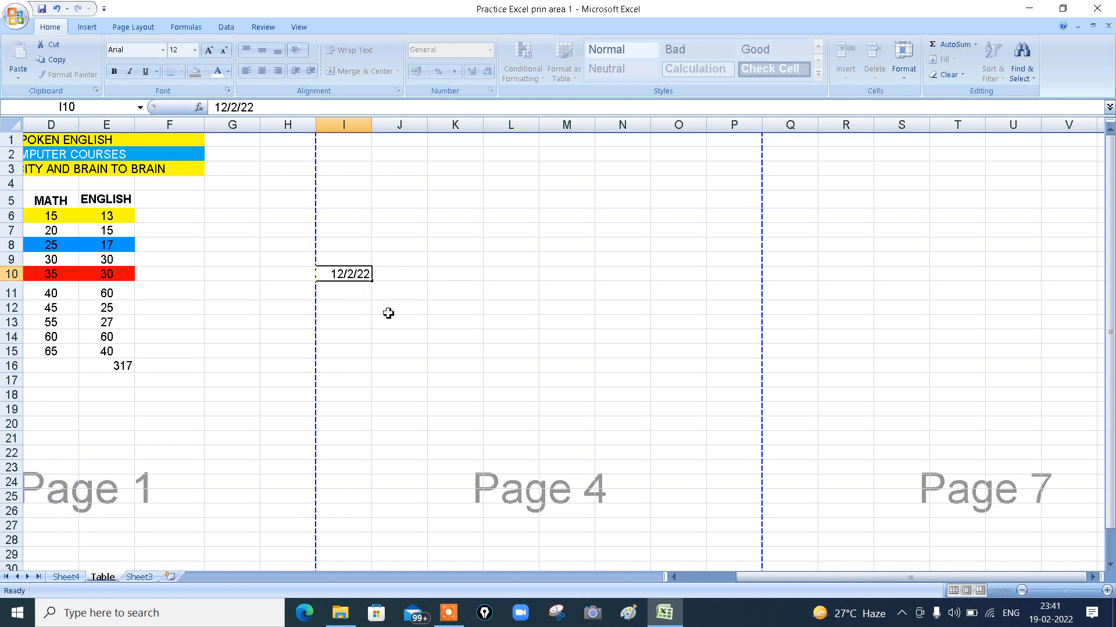
left_click(388, 313)
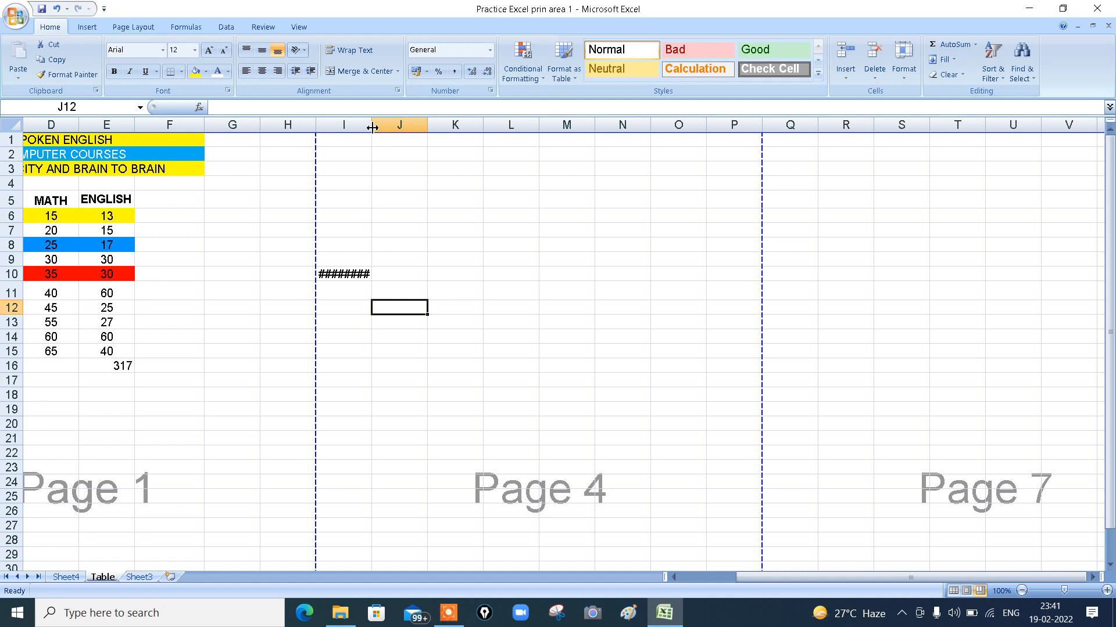
left_click_drag(373, 128, 403, 129)
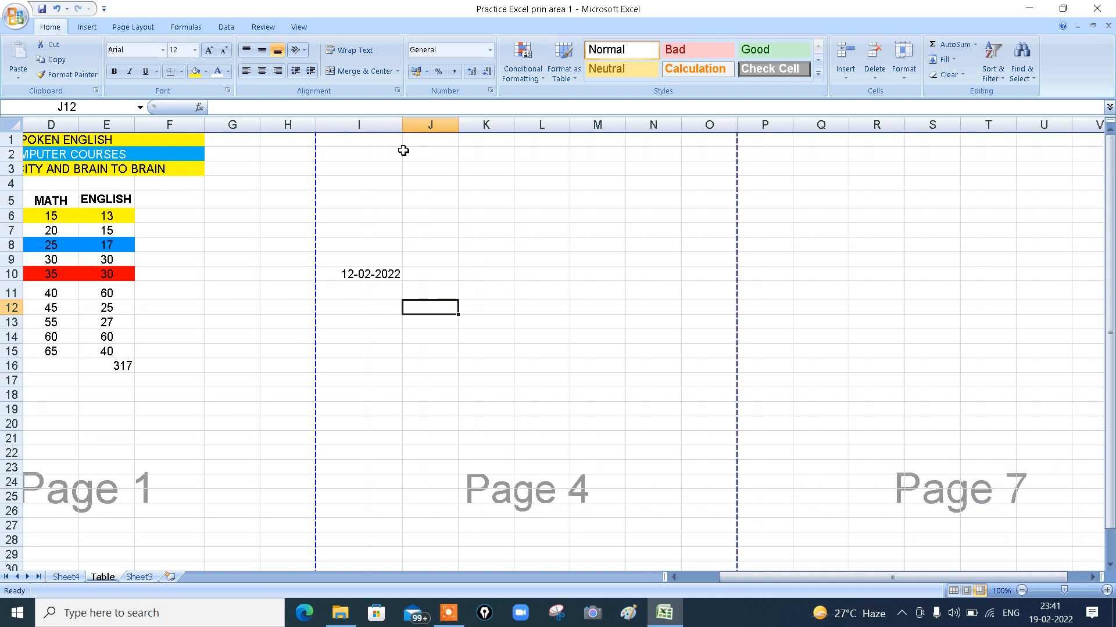
- Fill a date series by day down column I from I10 with step value 1 and stop value 24/2/22, and undo it
left_click(384, 273)
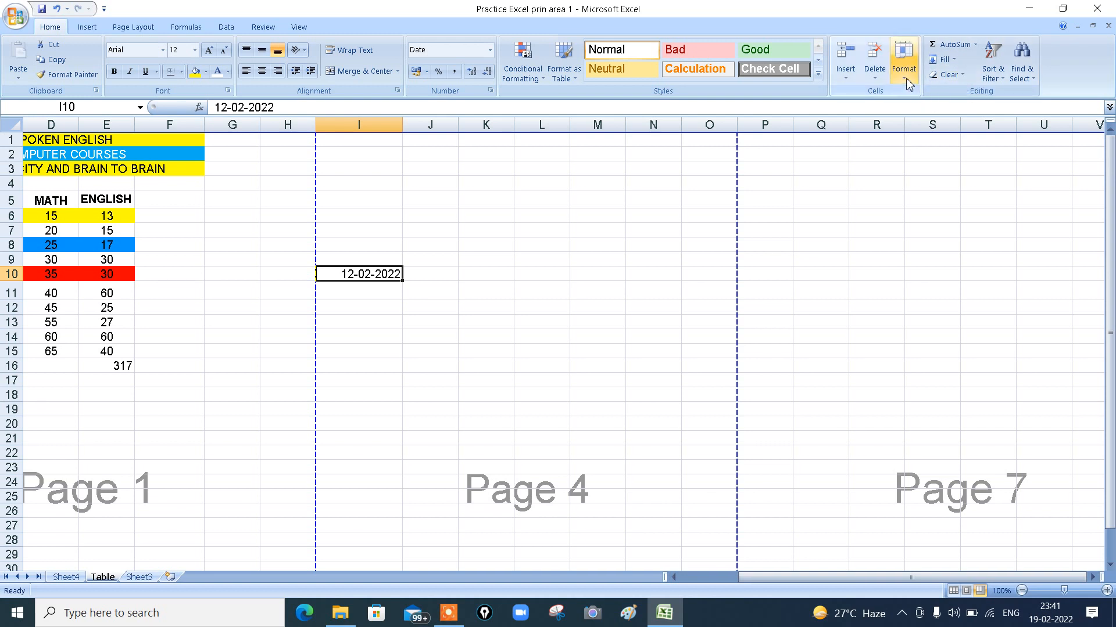
left_click(953, 60)
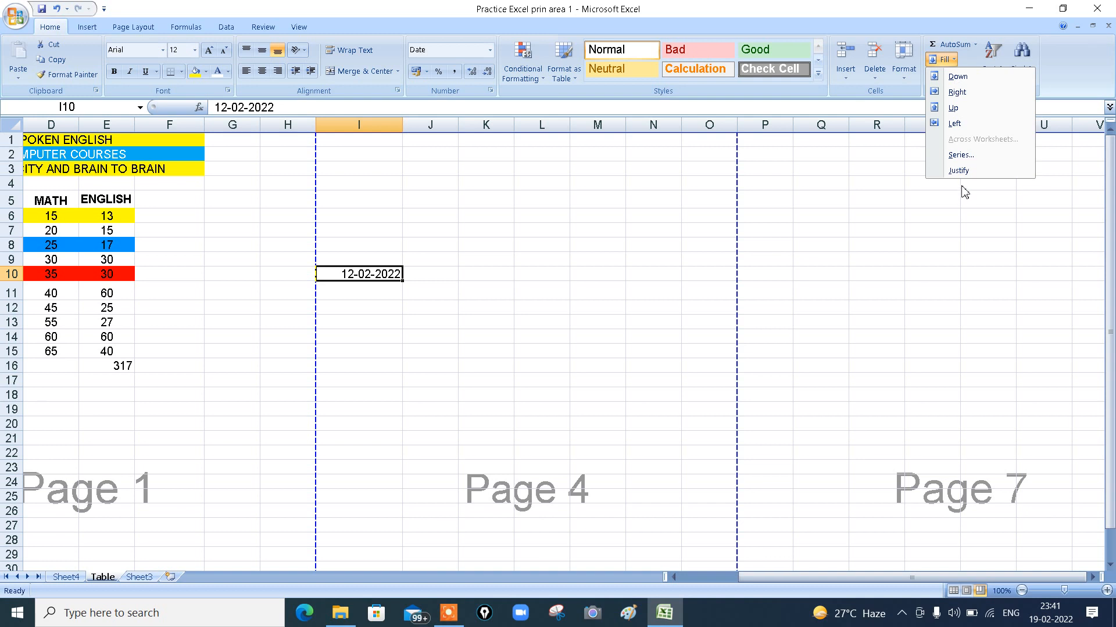
left_click(960, 155)
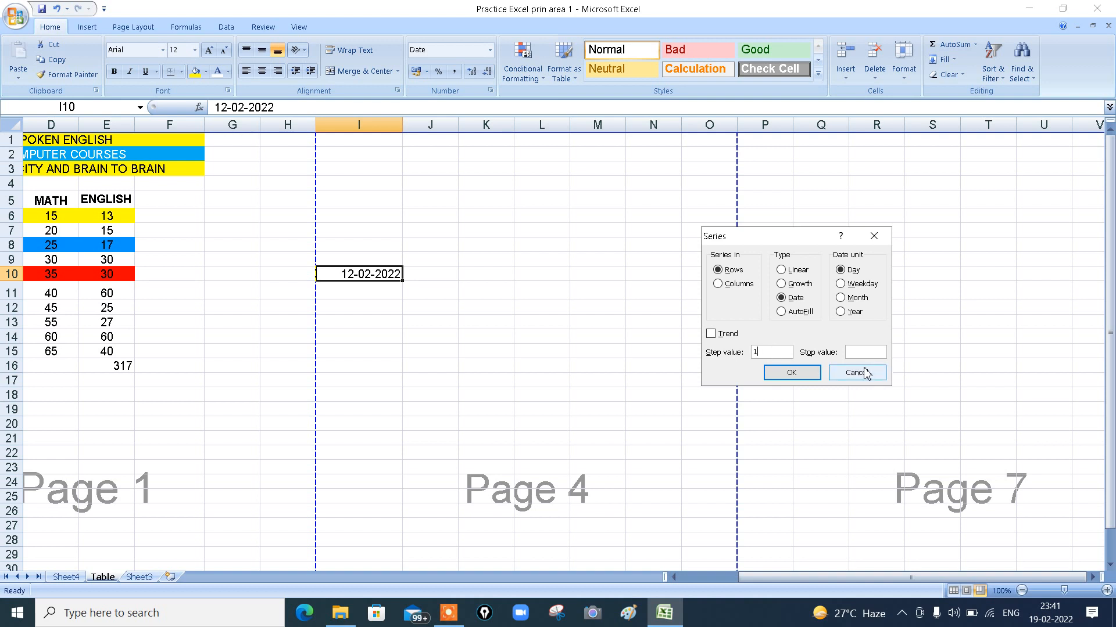
left_click(862, 350)
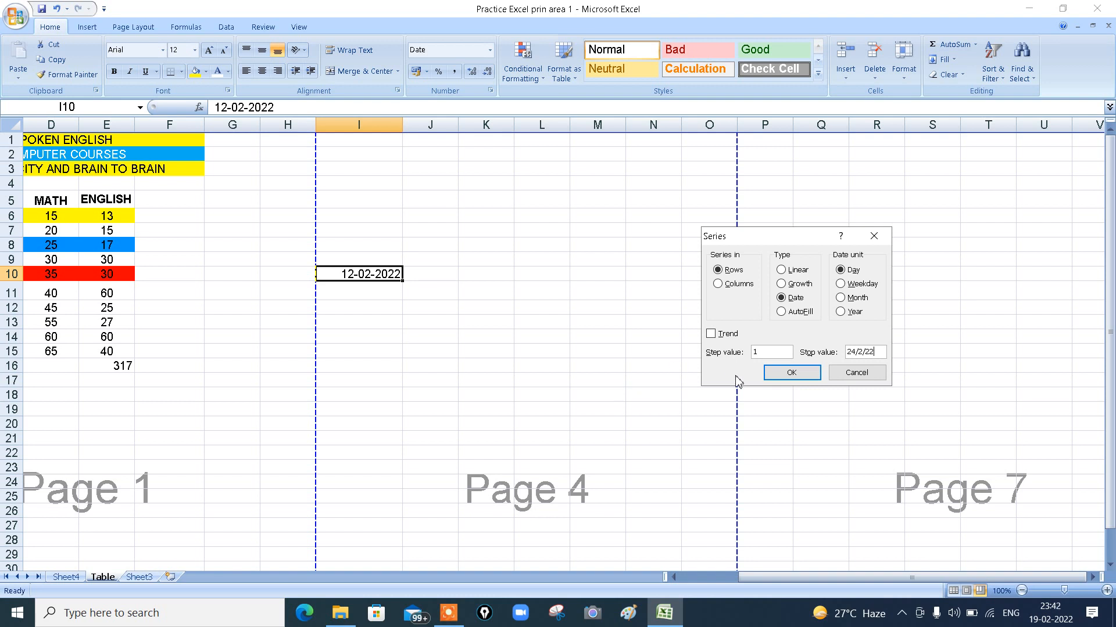
left_click(719, 284)
left_click(795, 373)
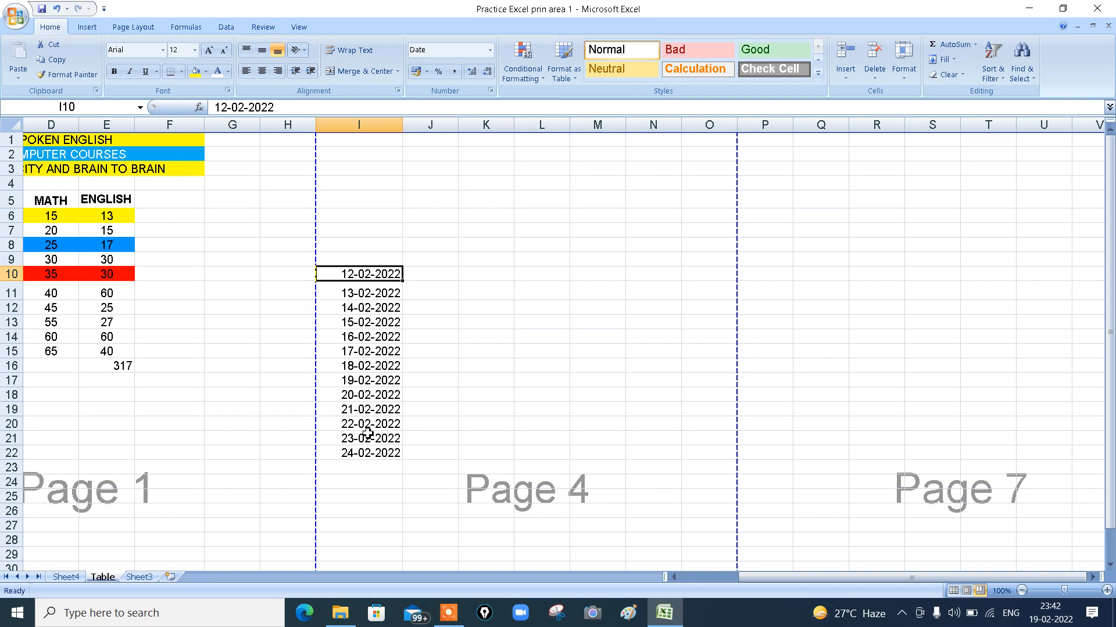
key("ctrl+z")
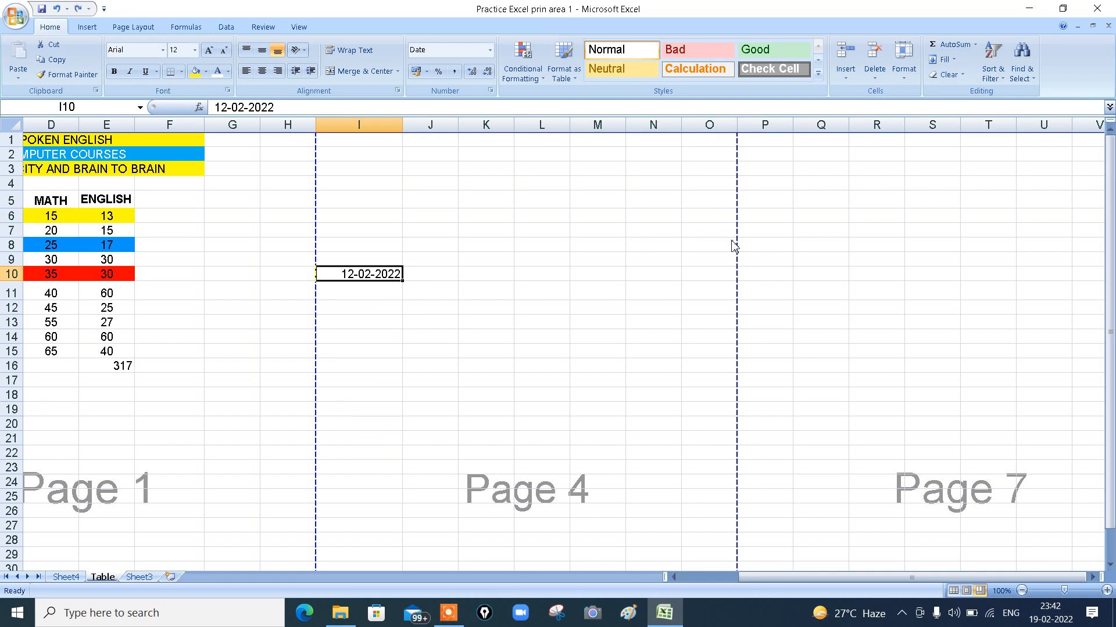
- Fill a date series by month down column I from I10 with step value 1 and stop value 12/10/22, and undo it
left_click(954, 59)
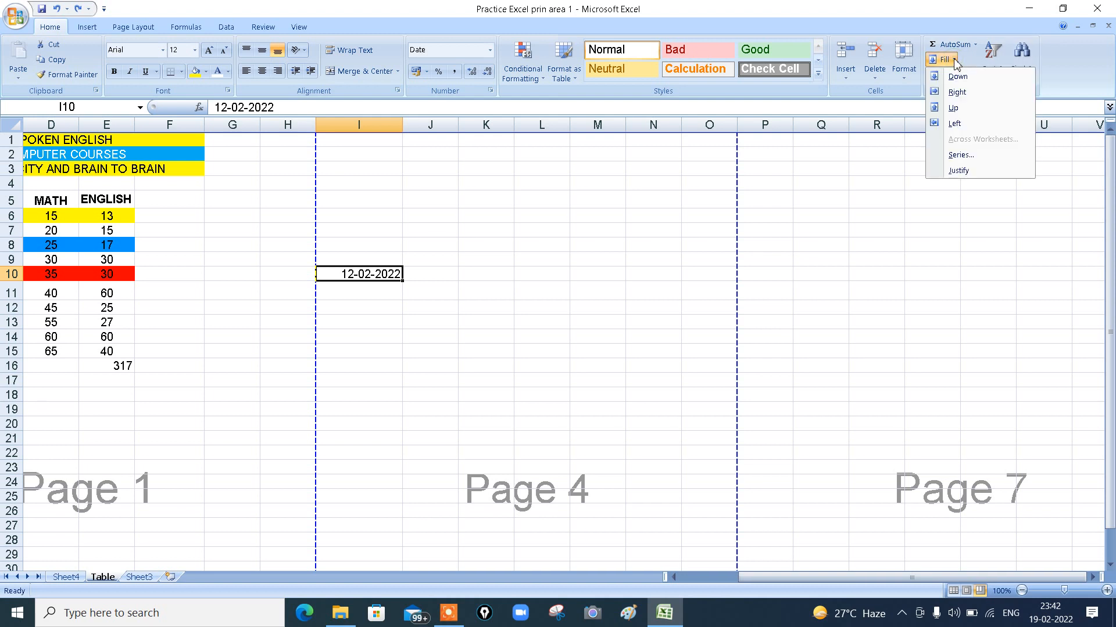
left_click(965, 155)
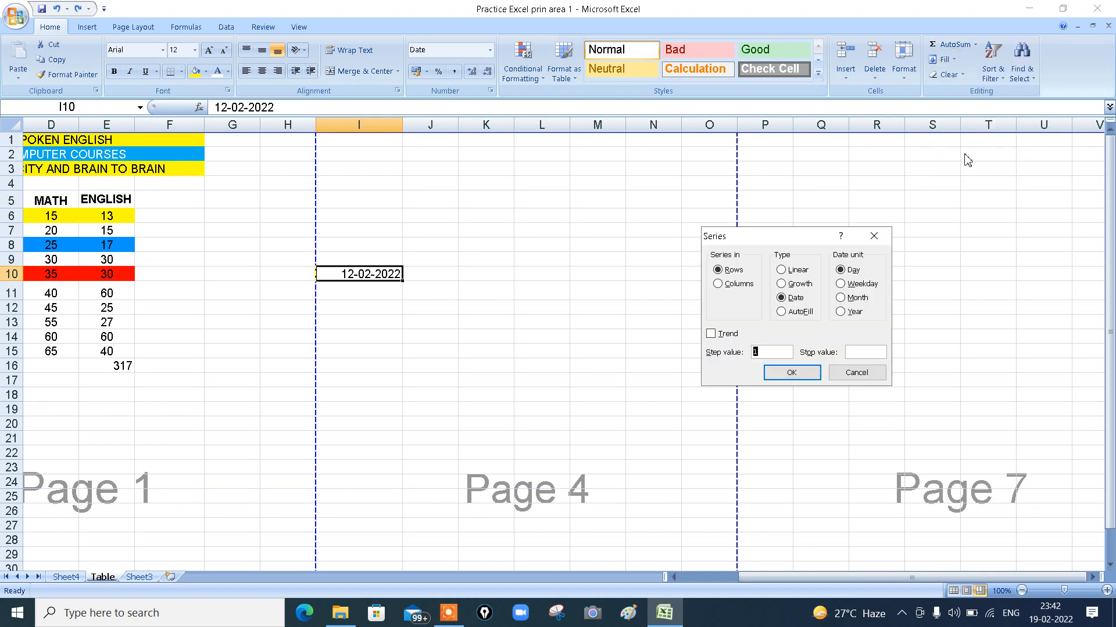
left_click(840, 298)
left_click(865, 356)
type("12/10")
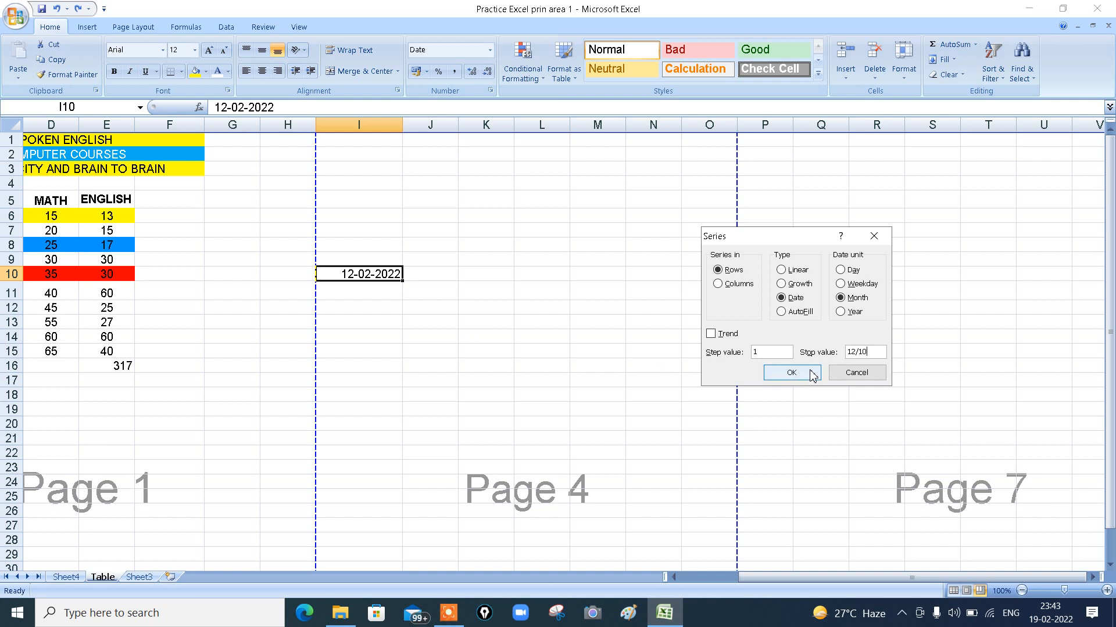
type("/22")
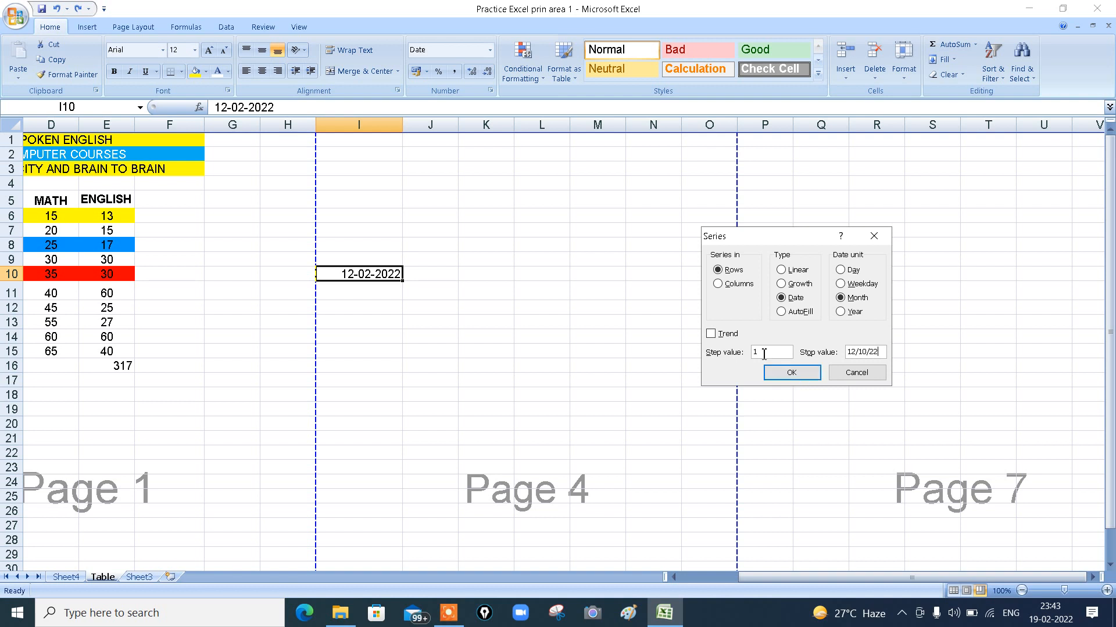
left_click(720, 284)
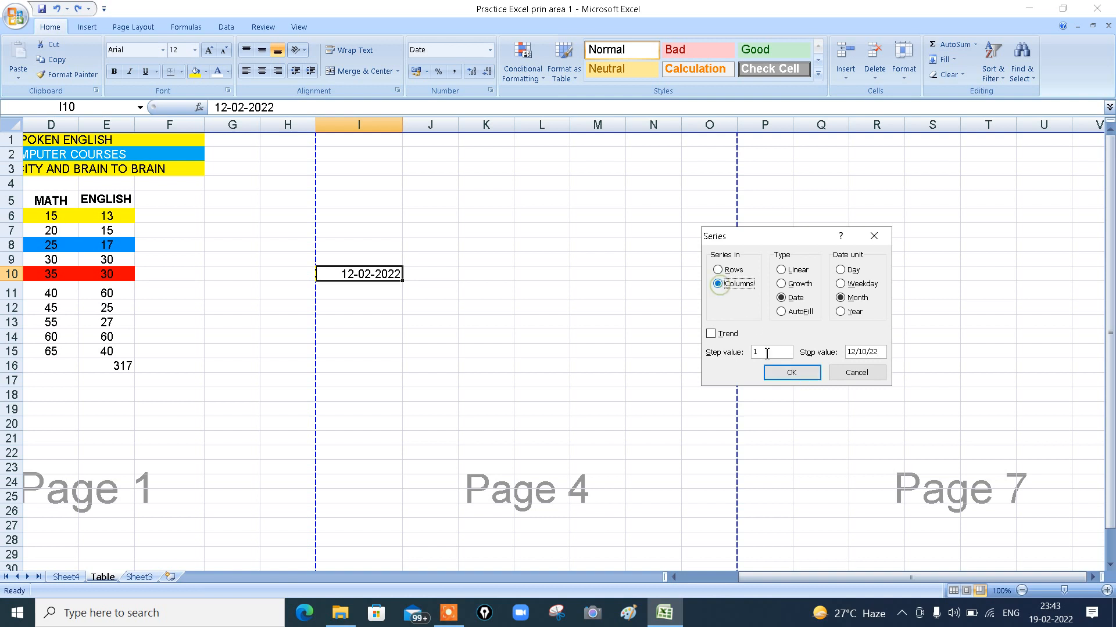
left_click(791, 374)
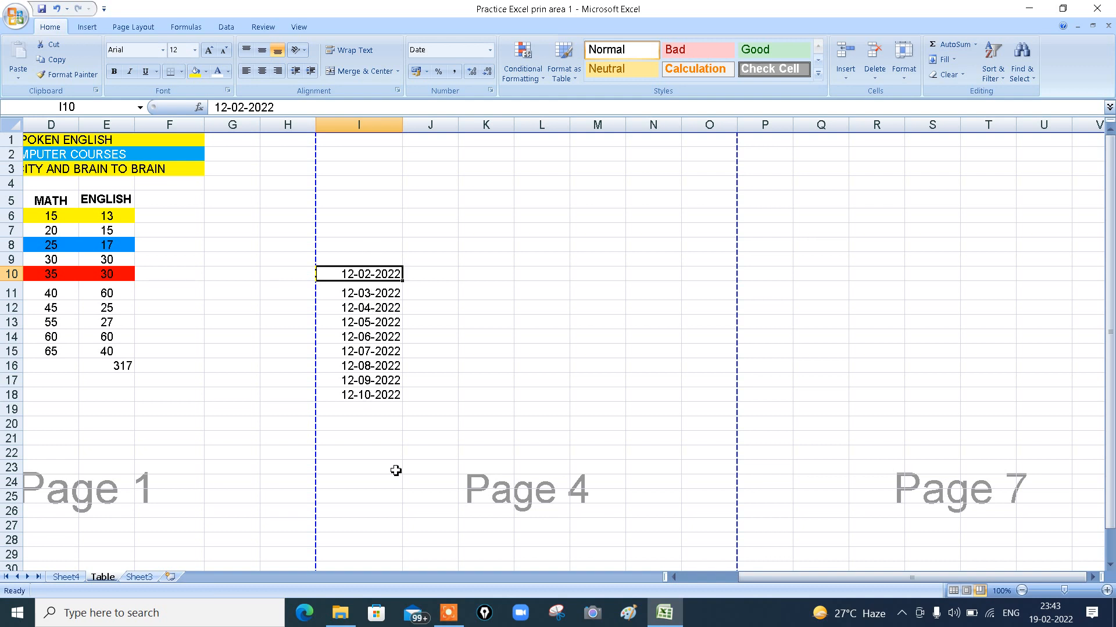
key("ctrl+z")
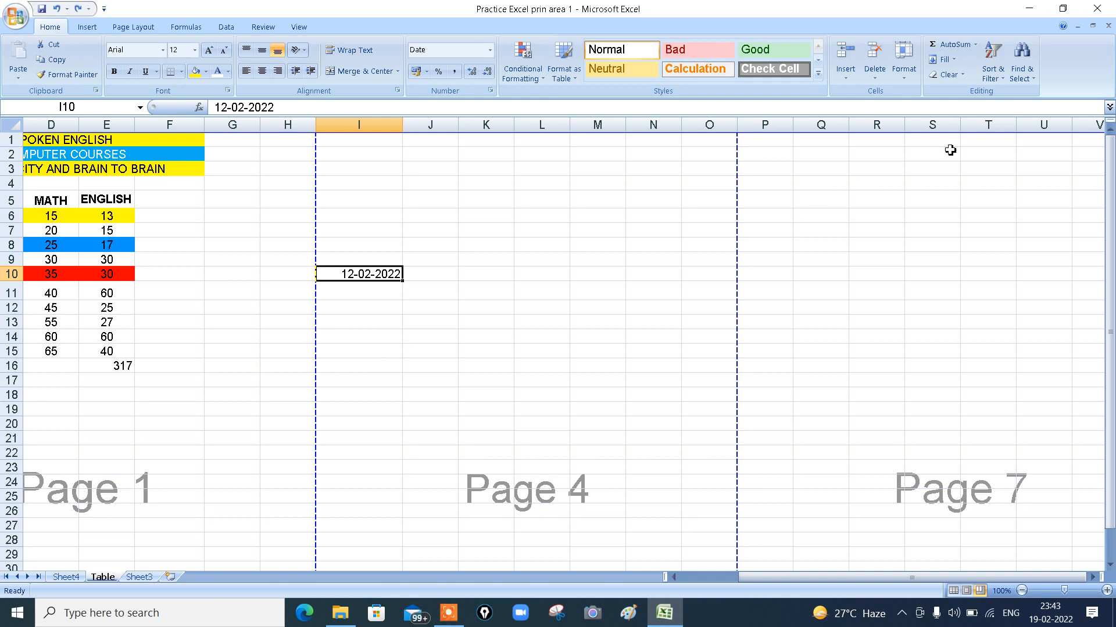
- Try to fill a date series by year down column I from I10 with stop value 2030
left_click(954, 60)
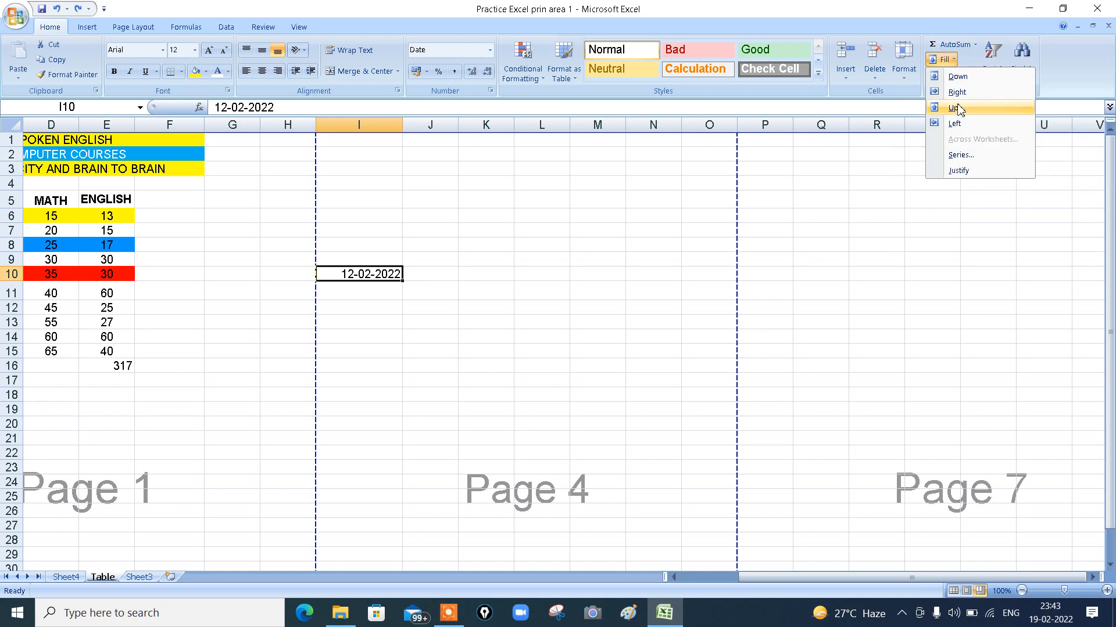
left_click(958, 155)
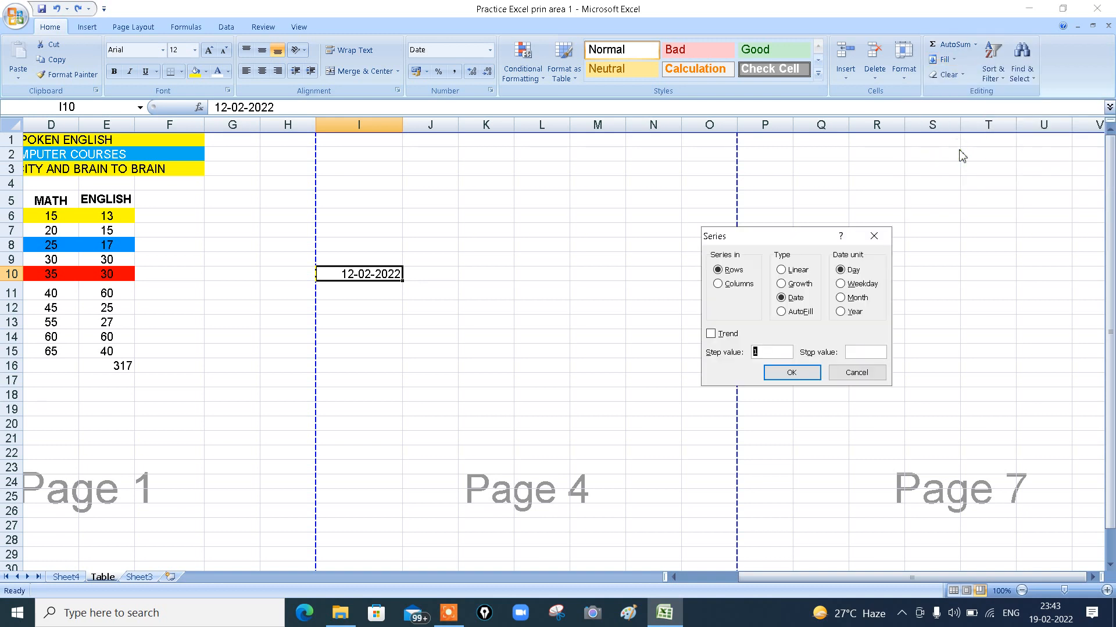
left_click(841, 312)
left_click(717, 284)
left_click(859, 353)
type("1")
key("BackSpace")
type("2030")
left_click(785, 372)
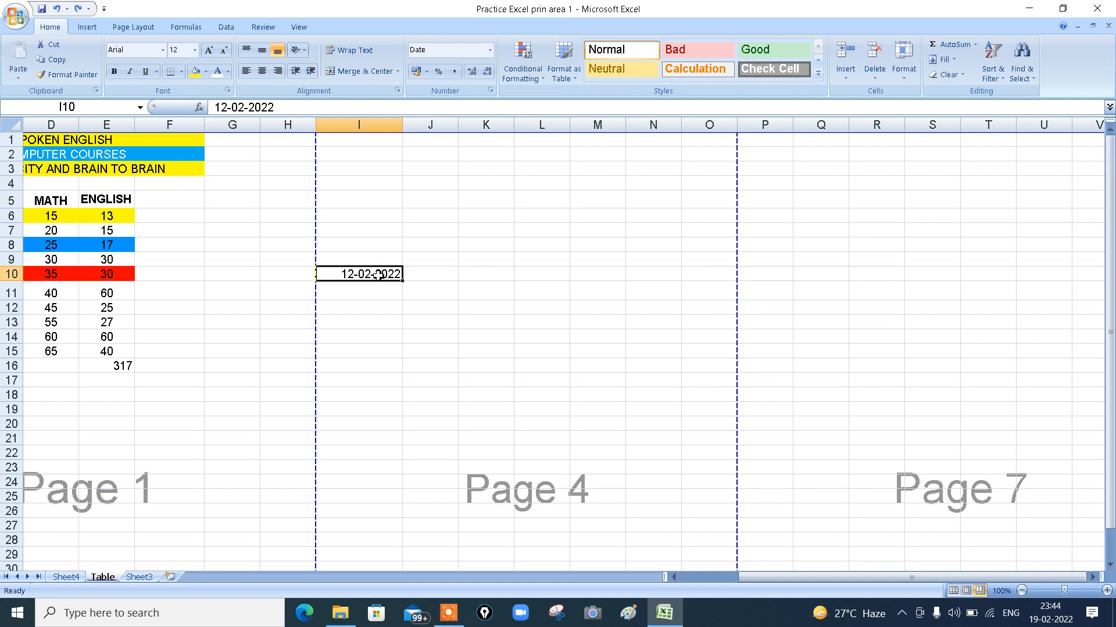
- Try to fill a yearly date series down column I from I10 with stop value 12/2/30
left_click(956, 61)
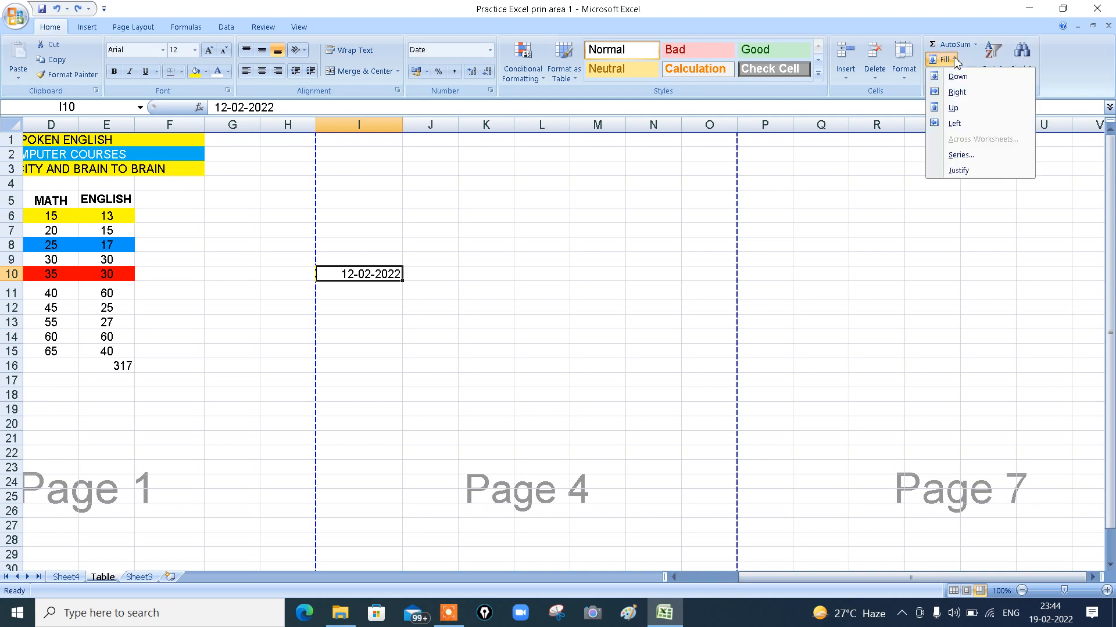
left_click(959, 155)
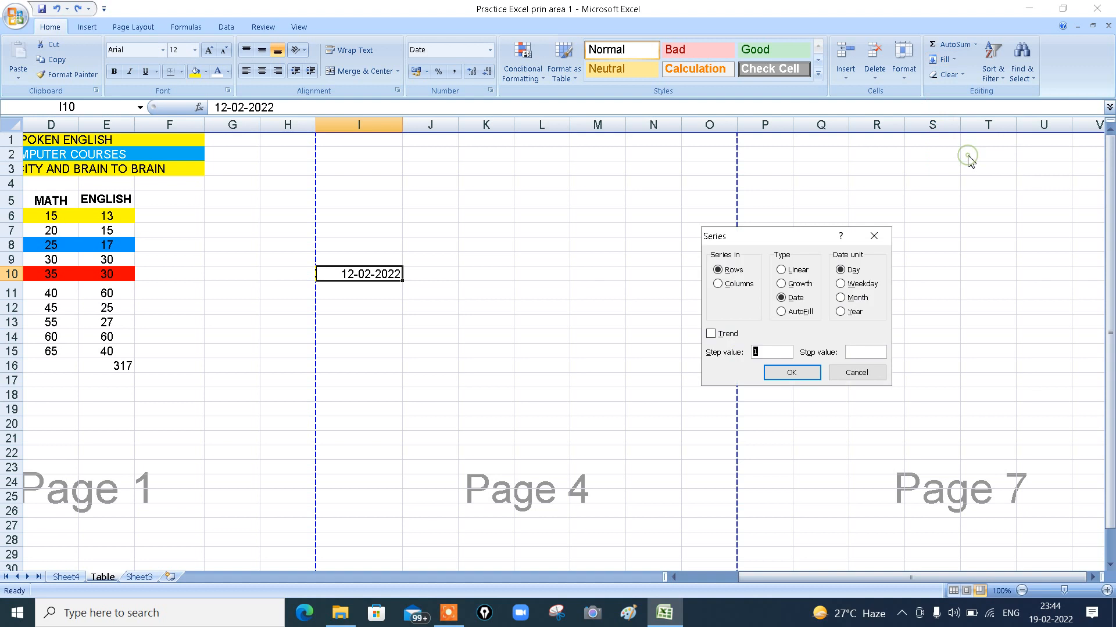
left_click(842, 298)
left_click(842, 314)
left_click(854, 352)
type("12/2")
type("/30")
left_click(718, 285)
left_click(795, 376)
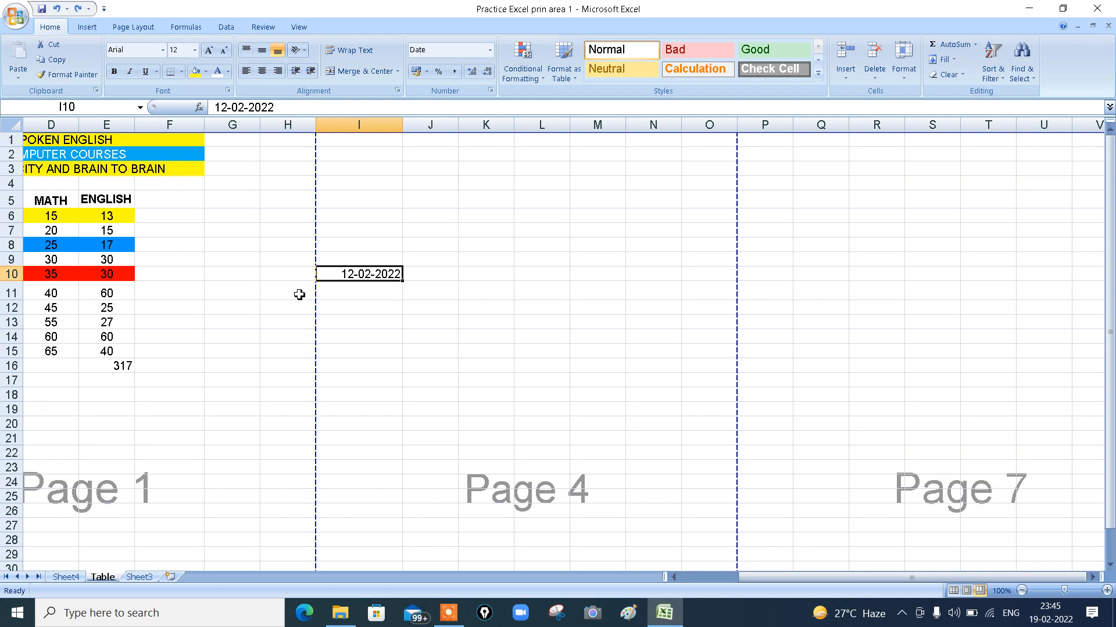
- Replace the date in cell I10 with 1/1/01
left_click(381, 309)
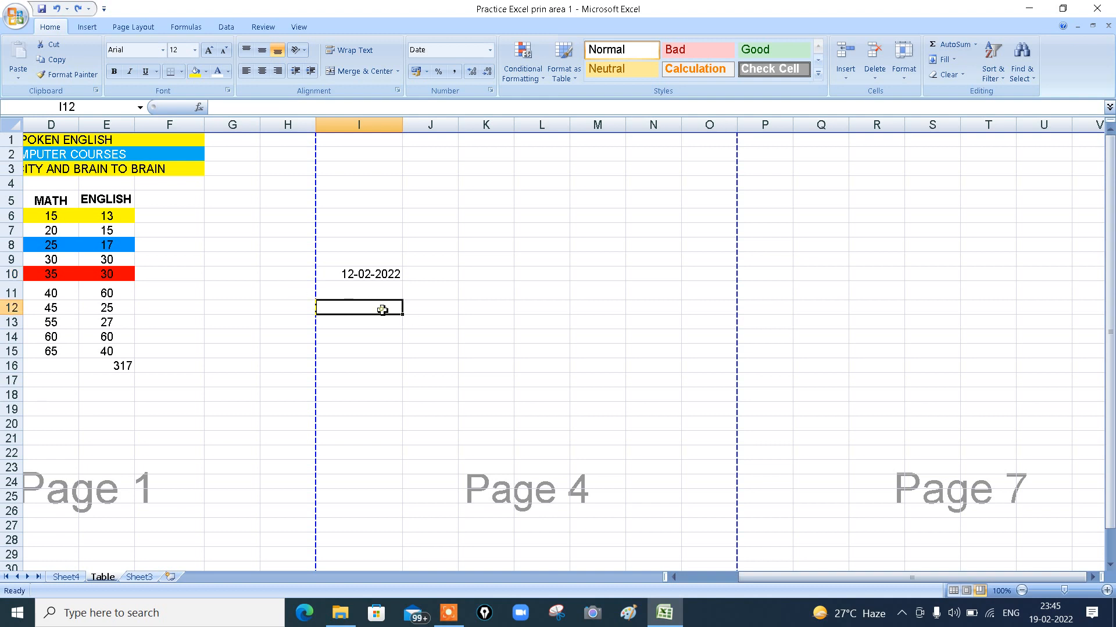
left_click(355, 273)
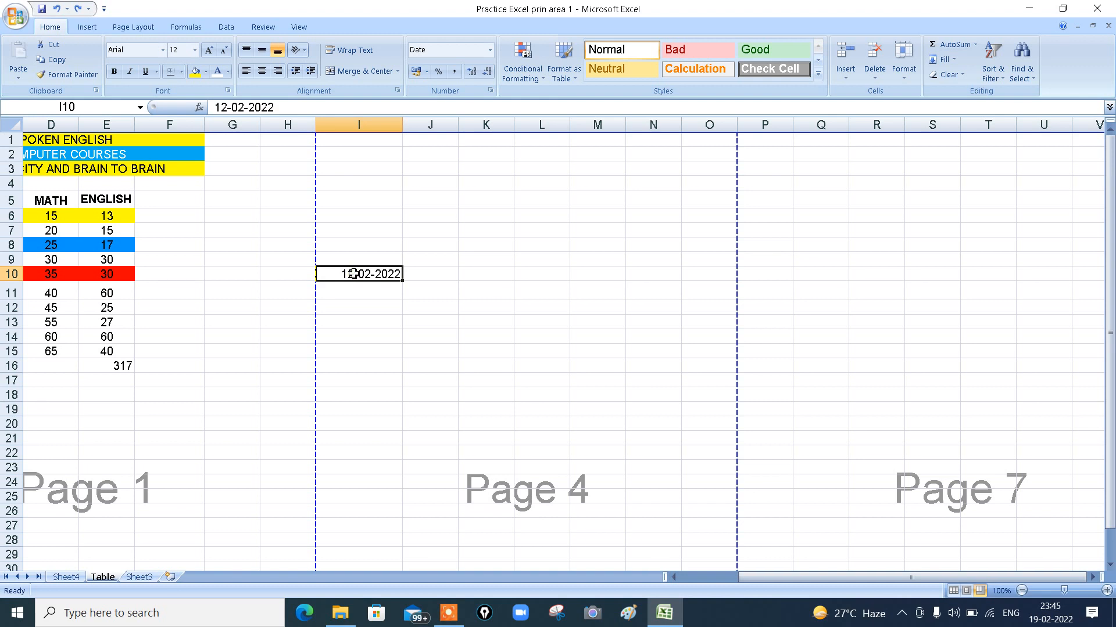
type("1")
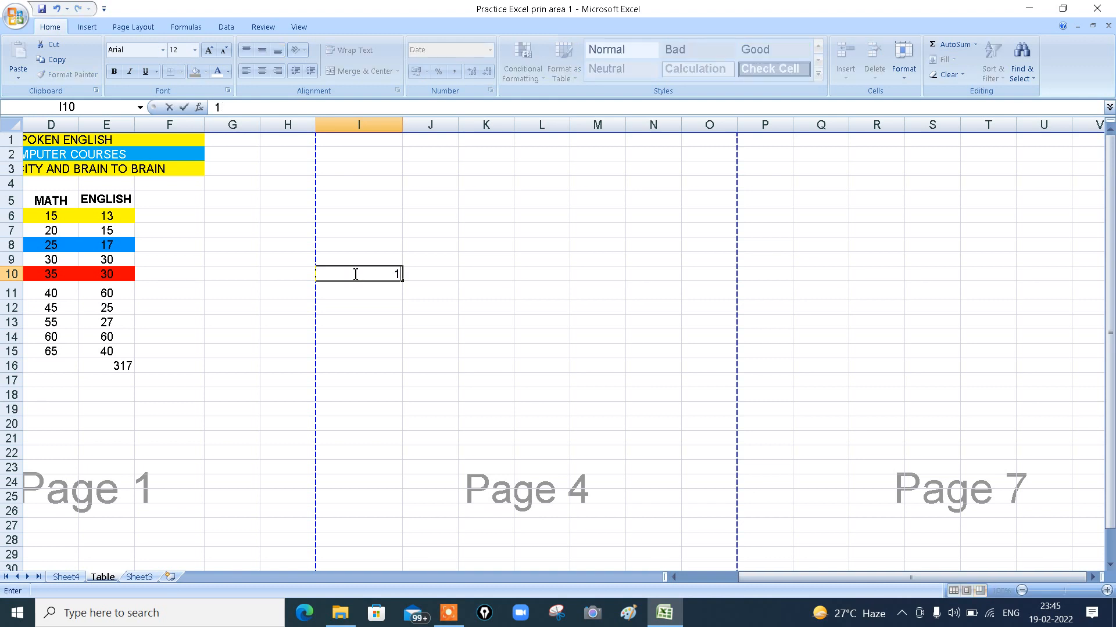
type("/1/01")
left_click(397, 323)
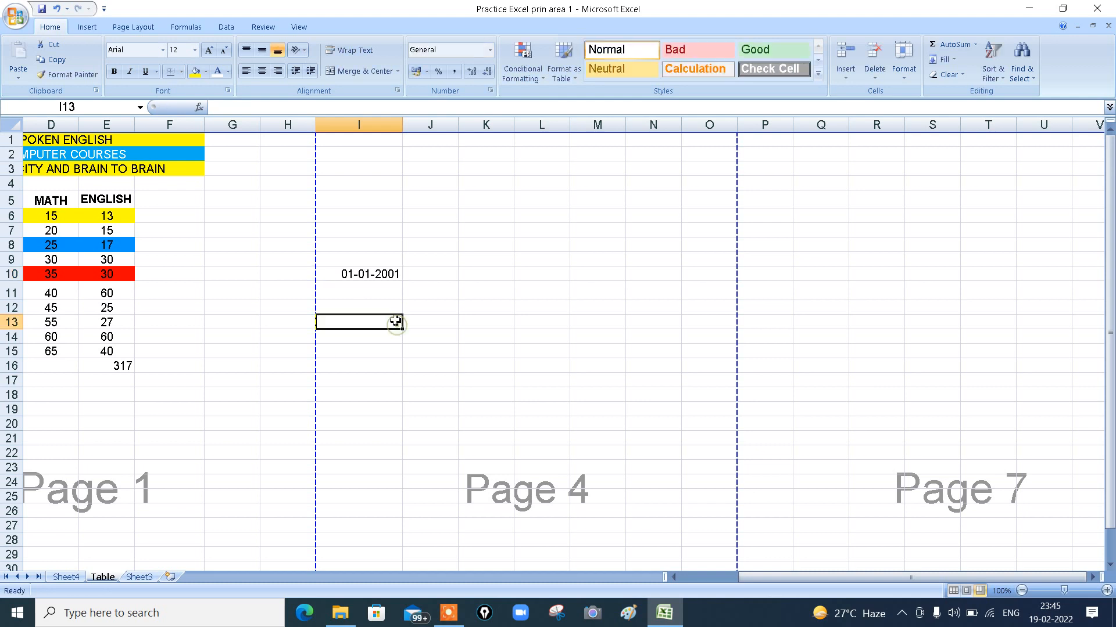
- Fill a date series by year across row 10 from I10 to O10 and widen column J to fit the full date
left_click(382, 275)
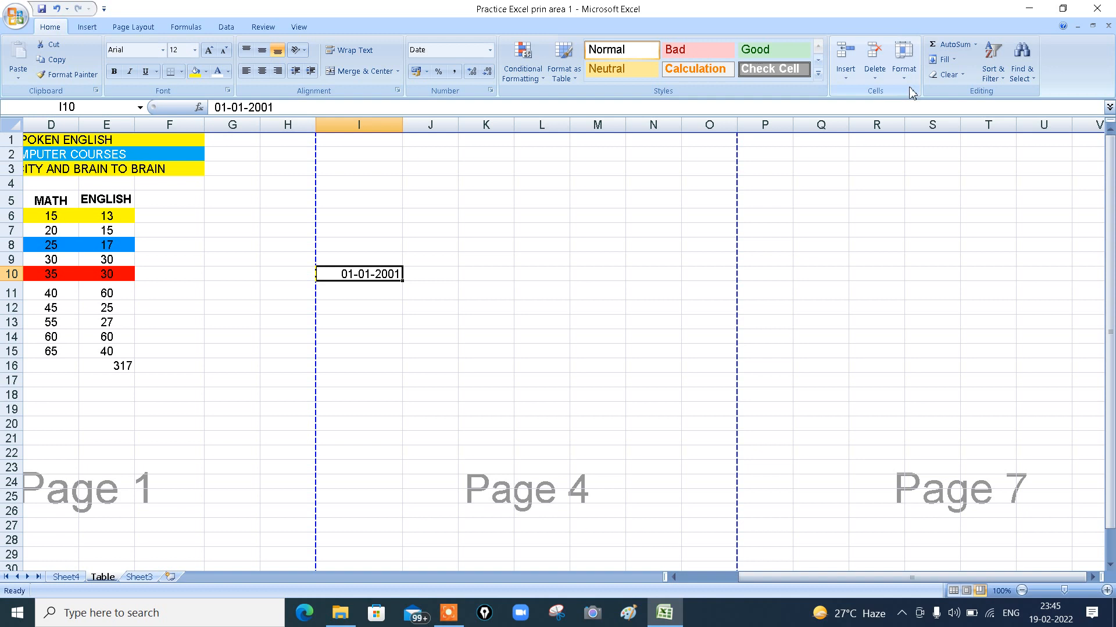
left_click(945, 59)
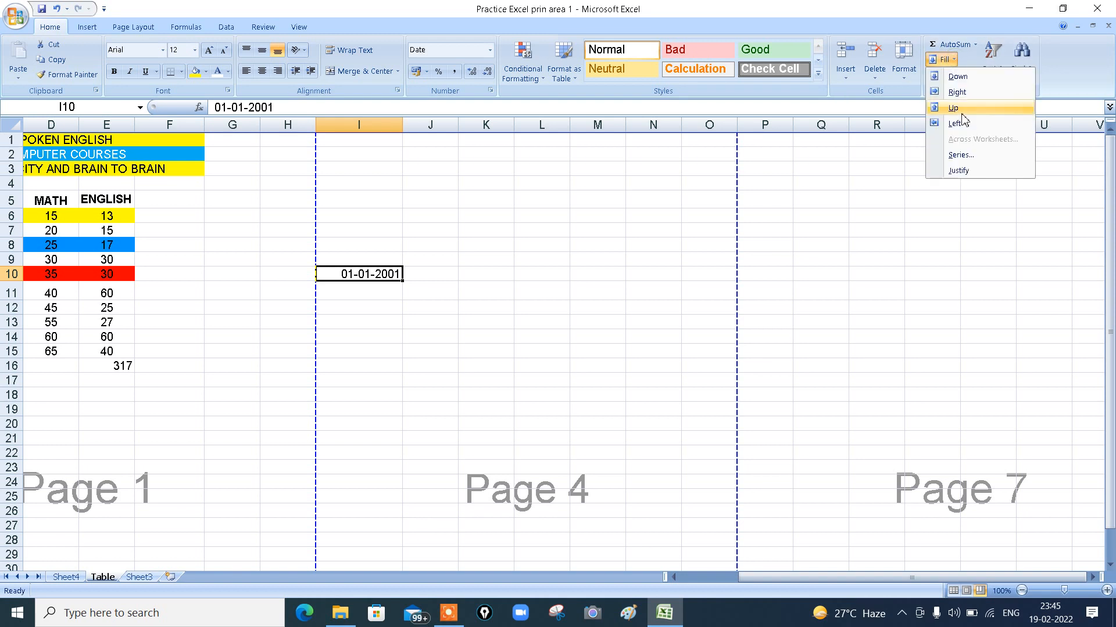
left_click(967, 155)
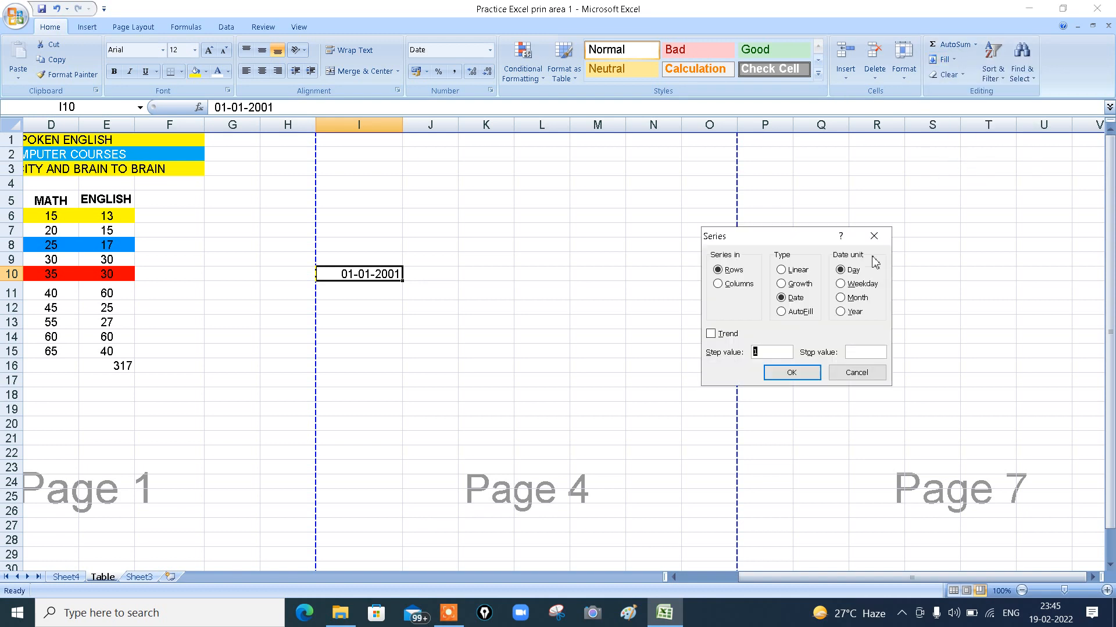
left_click(847, 314)
left_click(858, 353)
left_click(792, 373)
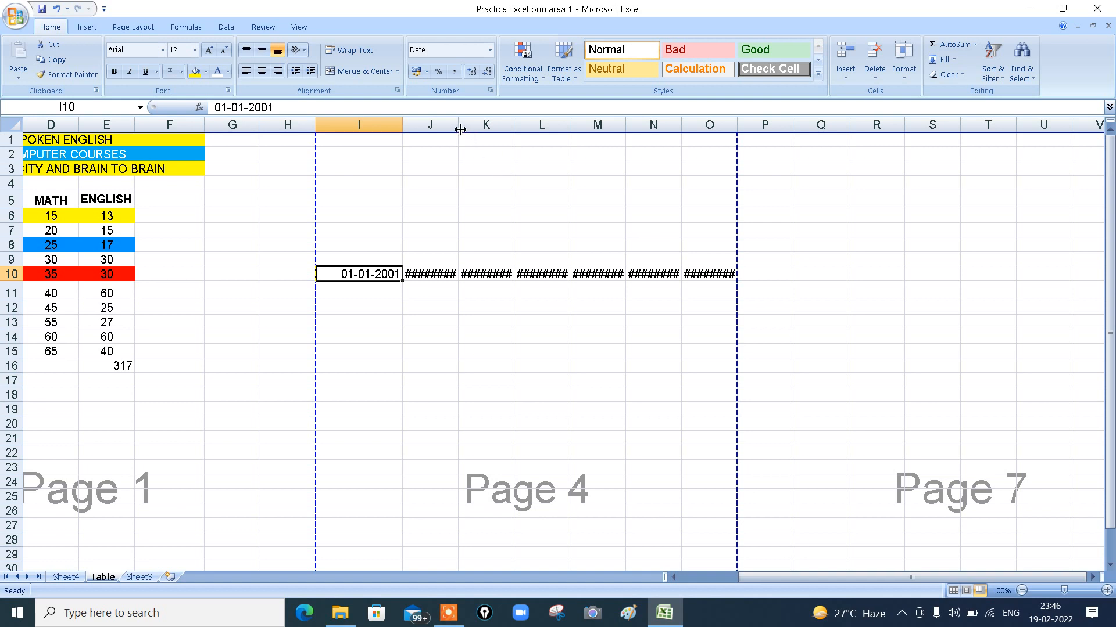
left_click_drag(459, 129, 486, 130)
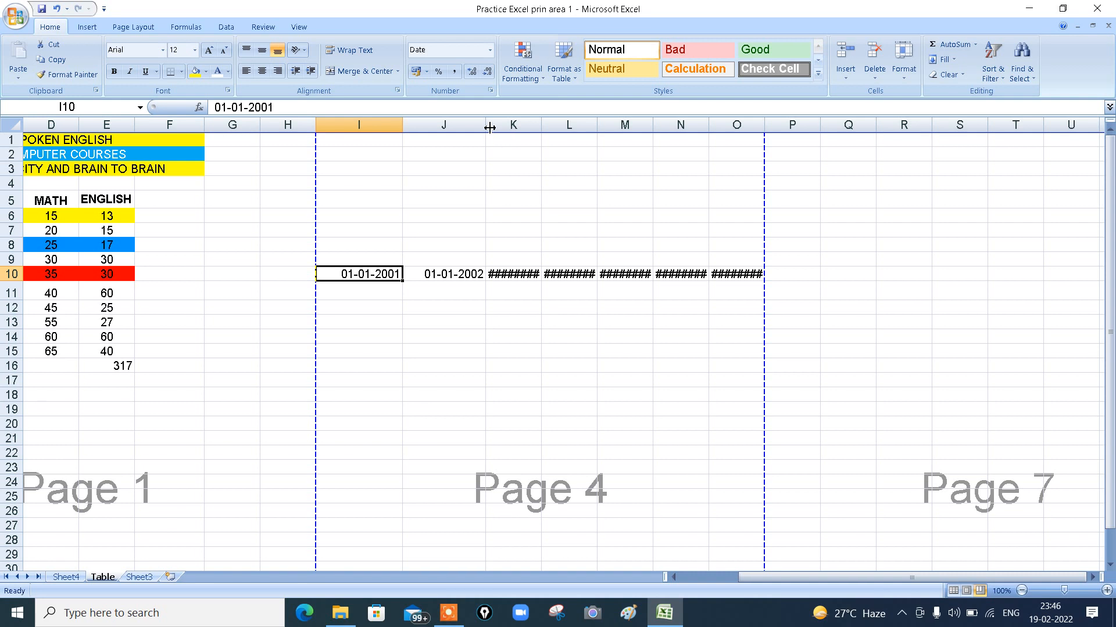
left_click_drag(490, 128, 538, 149)
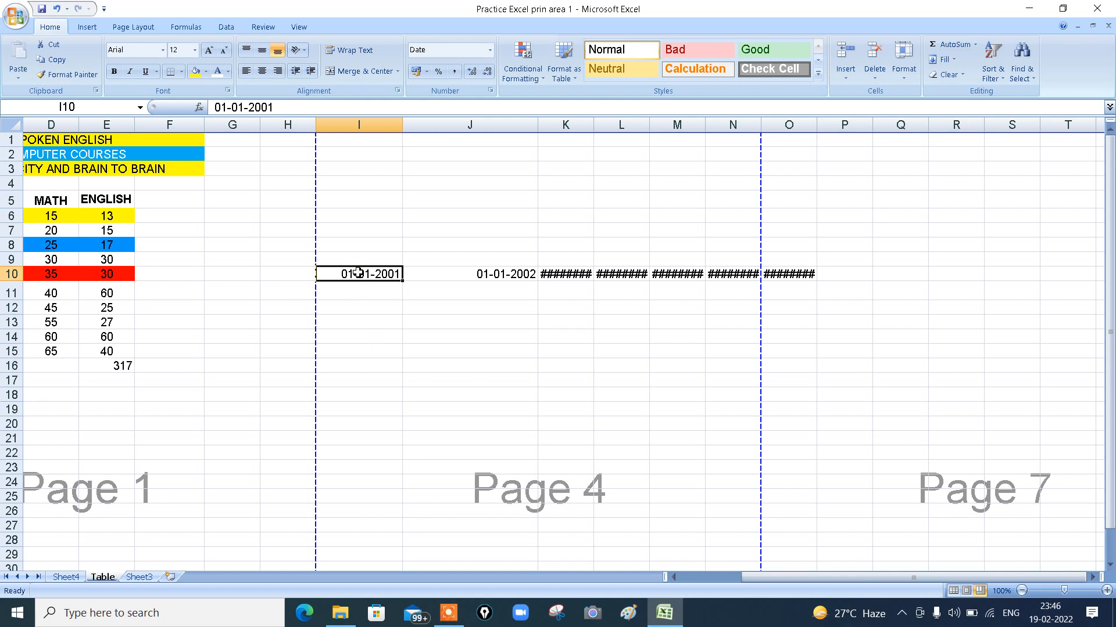
- Fill a date series by year down column I from I10 to I16 with step value 1, ending at 01-01-2007
left_click(380, 339)
left_click(368, 276)
left_click(953, 61)
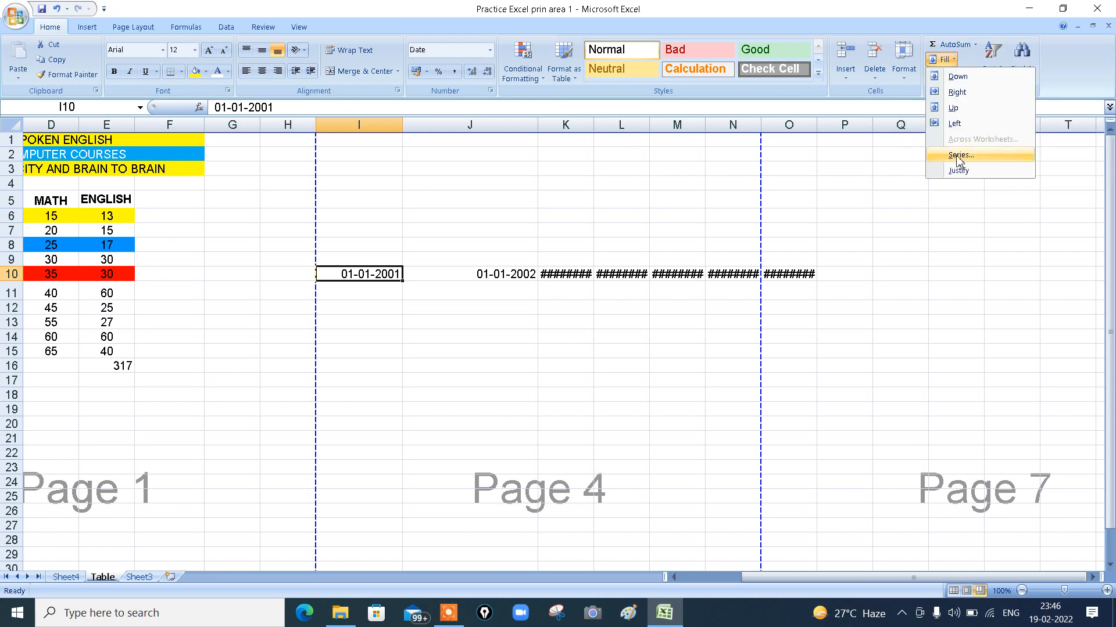
left_click(958, 155)
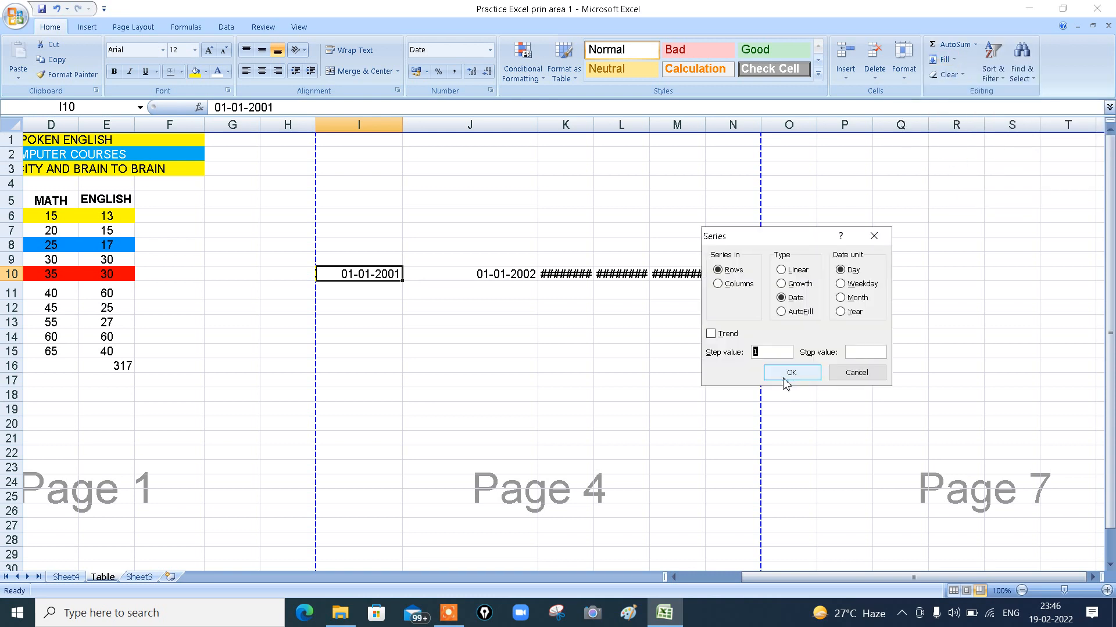
left_click(841, 312)
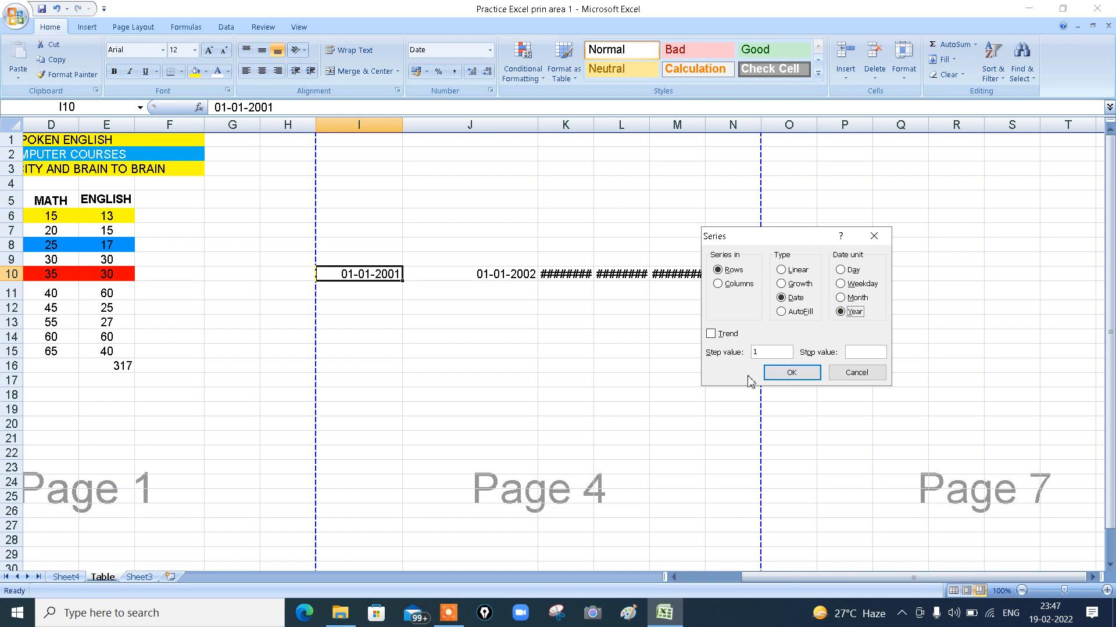
left_click(857, 353)
left_click(719, 284)
left_click(788, 376)
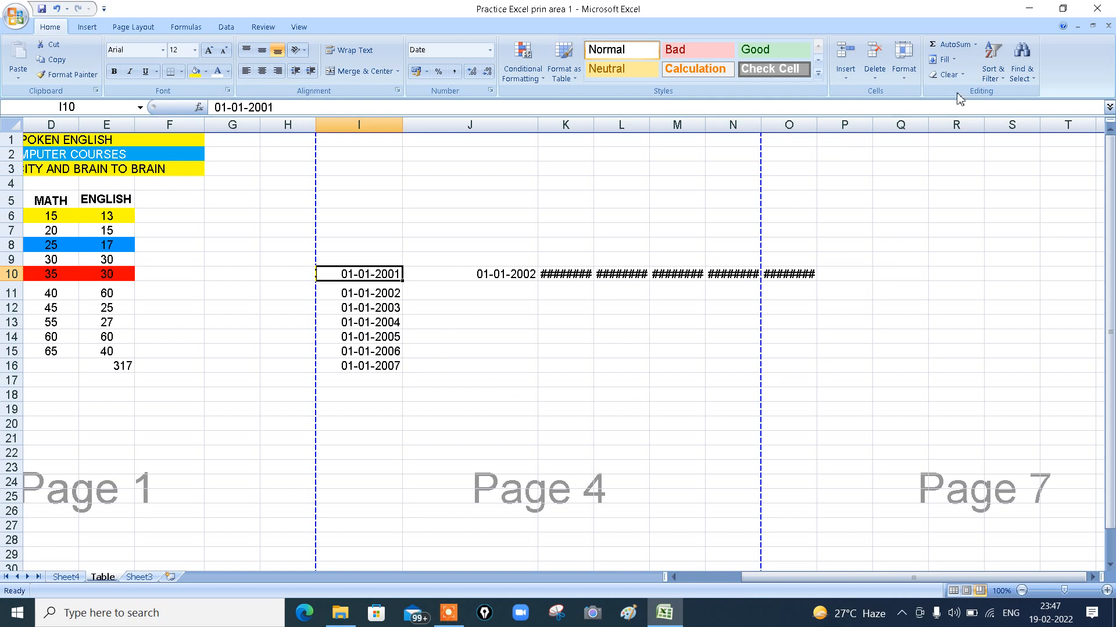
left_click(952, 60)
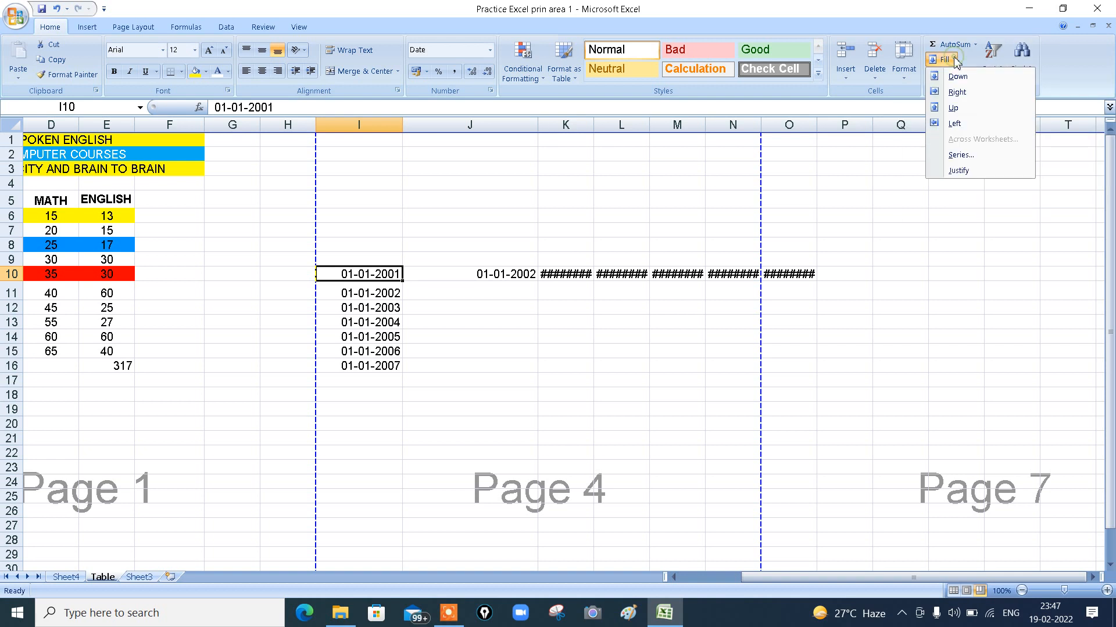
left_click(961, 156)
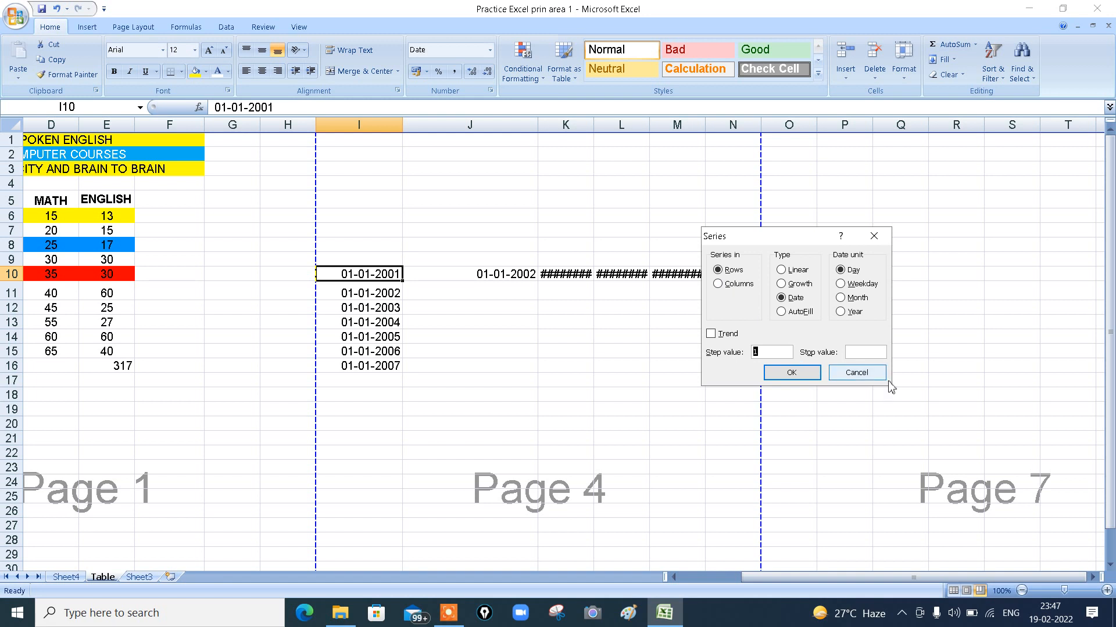
left_click(858, 375)
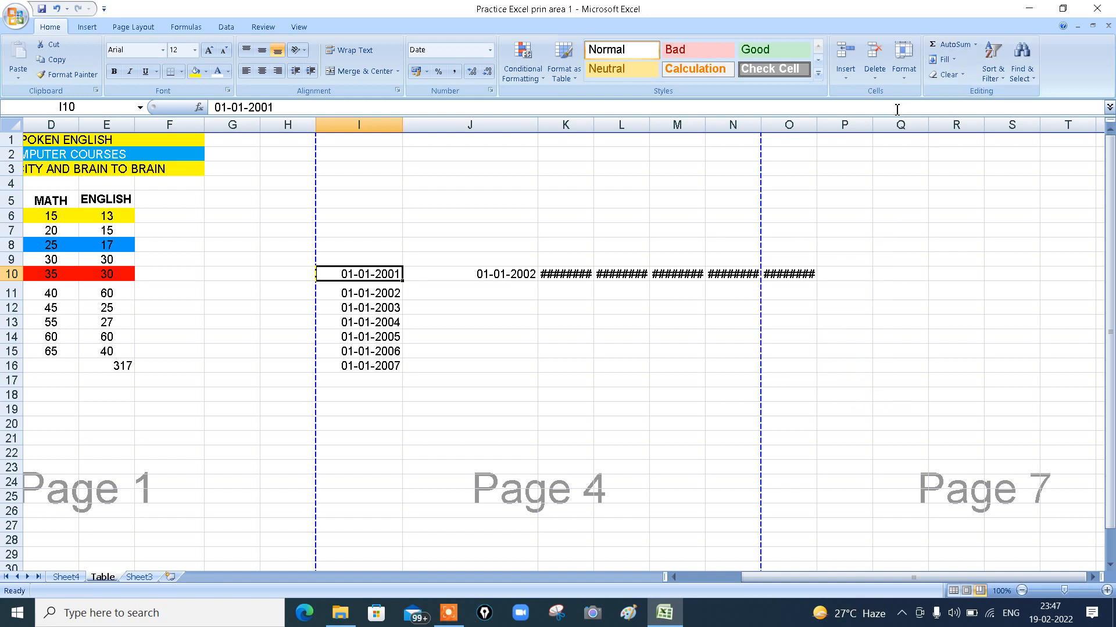
- Clear only the formatting of cell E10, the ENGLISH mark in the red row of the marks table
left_click(961, 75)
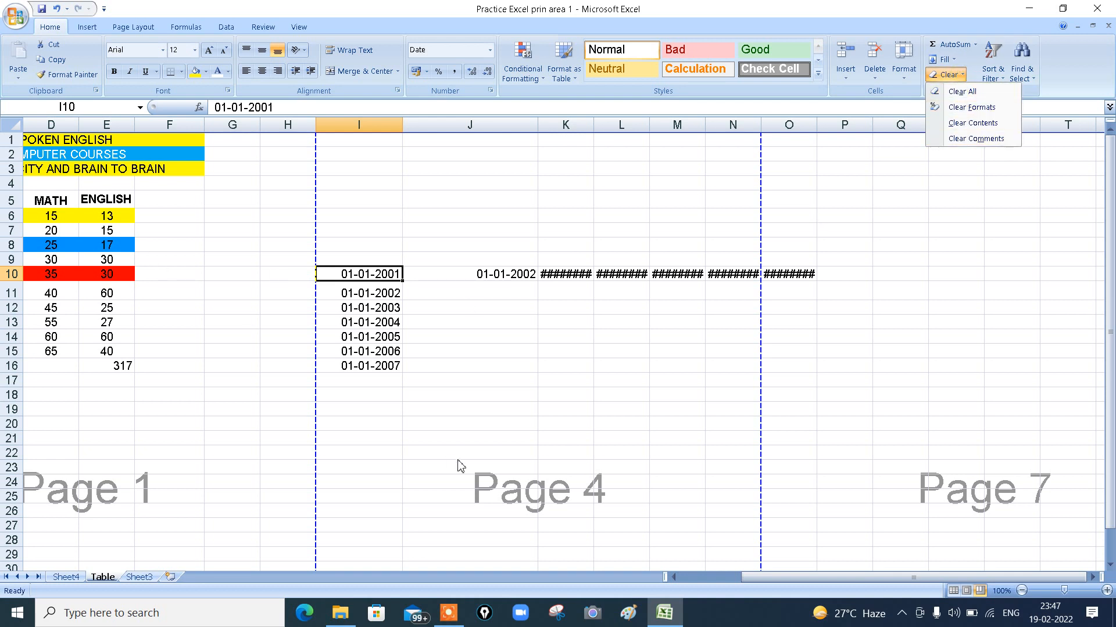
left_click(674, 577)
left_click(674, 577)
left_click(674, 577)
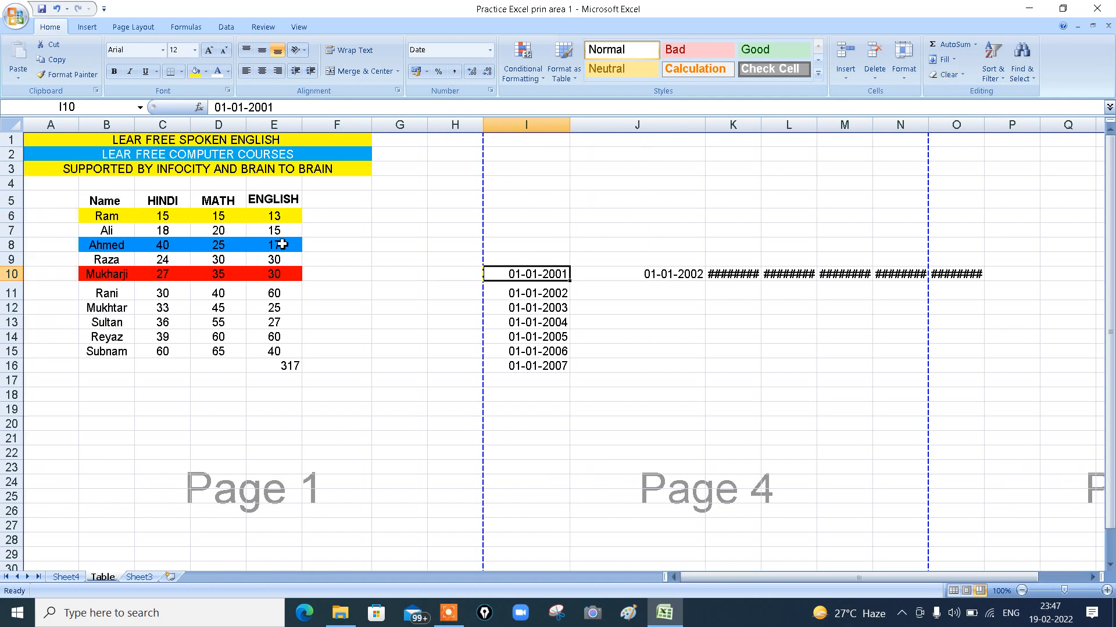
left_click(272, 274)
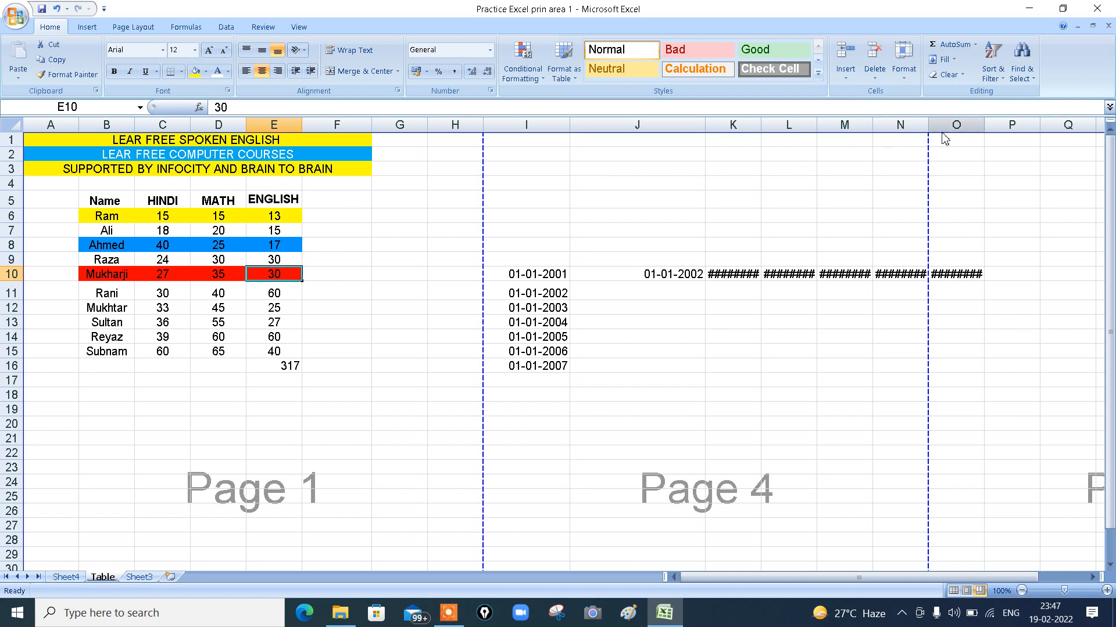
left_click(962, 77)
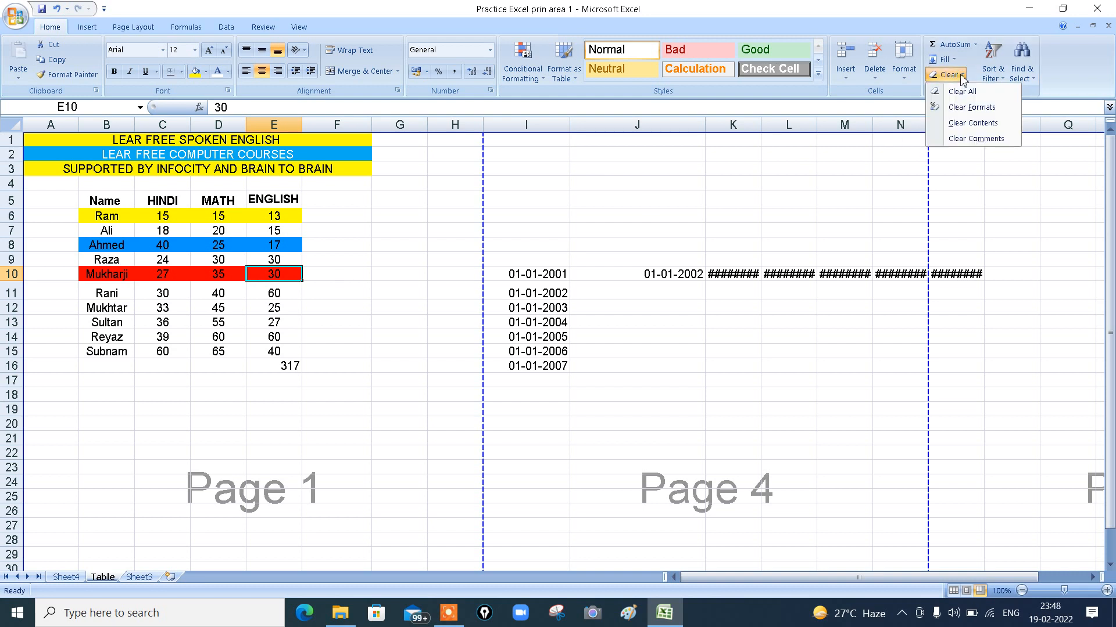
left_click(962, 108)
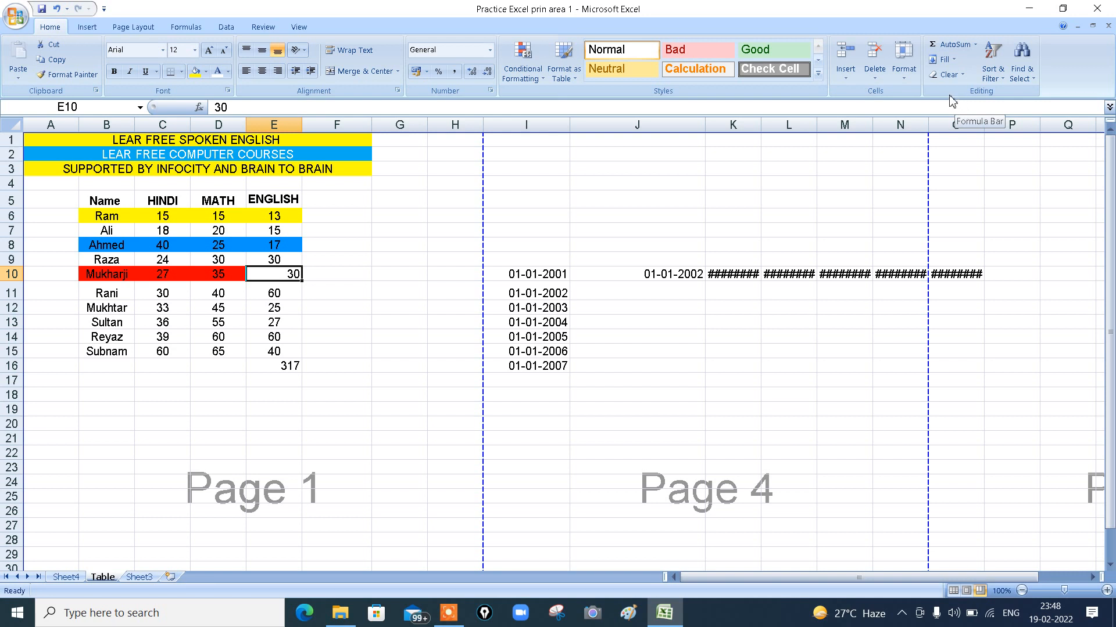
- Clear only the contents of cell E10, and undo both the contents and the earlier formatting clear
left_click(963, 76)
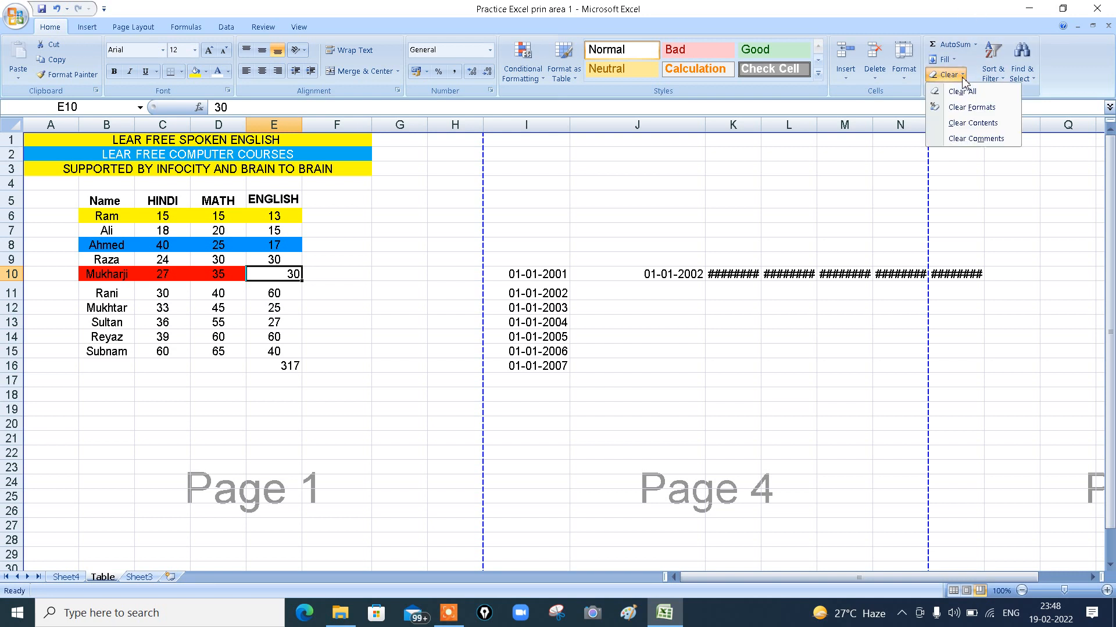
left_click(967, 124)
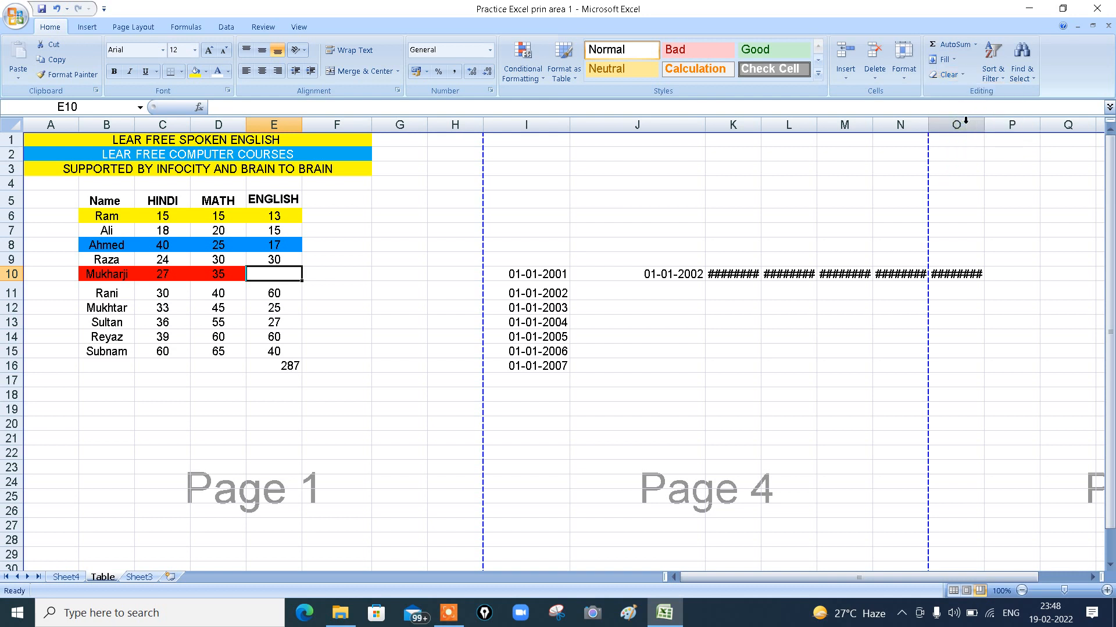
key("ctrl+z")
key("ctrl+z")
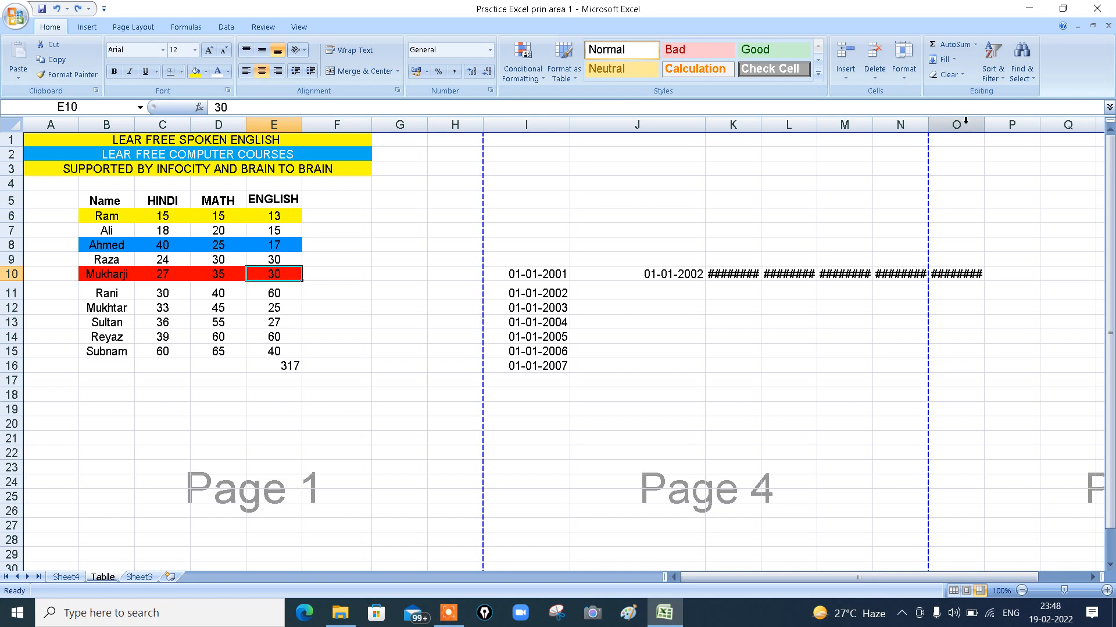
left_click(963, 76)
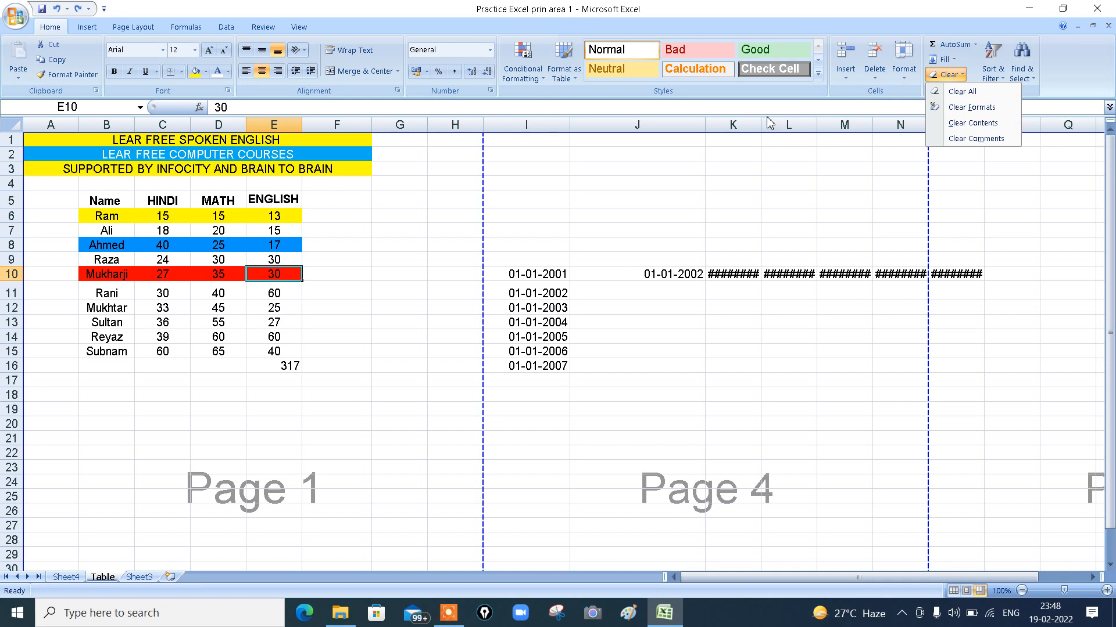
left_click(854, 201)
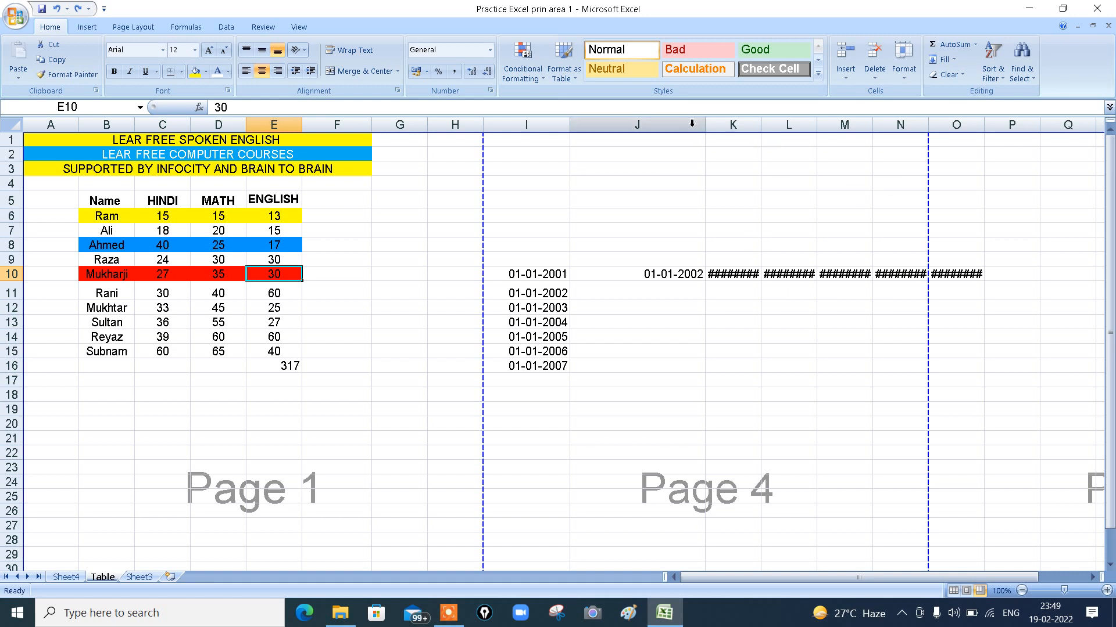
- Delete columns J through O, which hold the horizontal date series
mouse_move(691, 125)
left_mouse_down()
mouse_move(825, 148)
mouse_move(968, 202)
left_mouse_up()
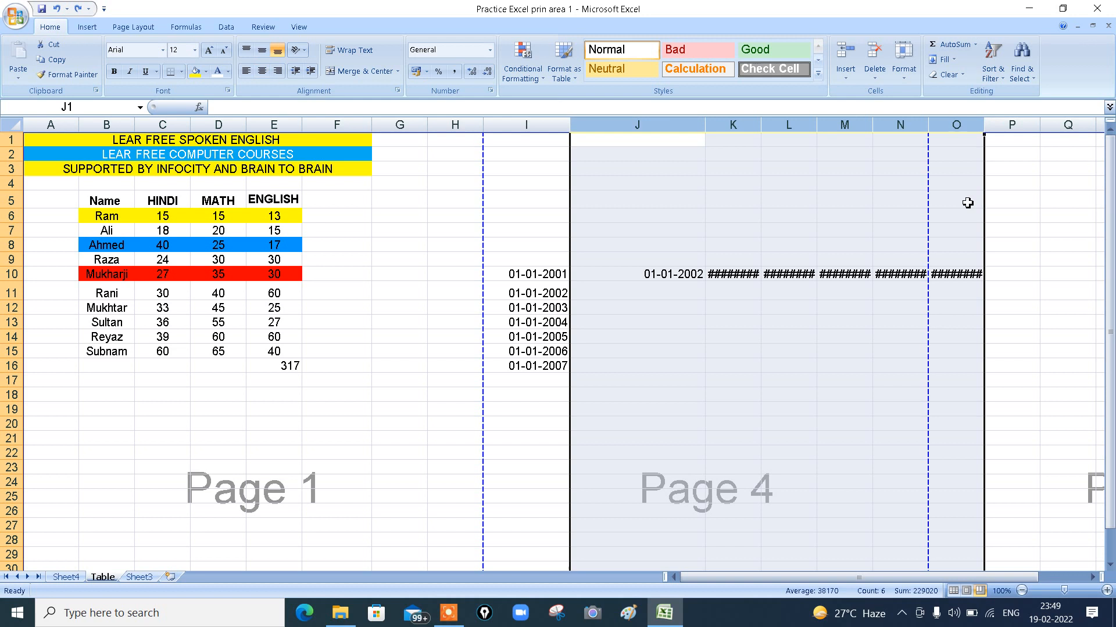
right_click(721, 303)
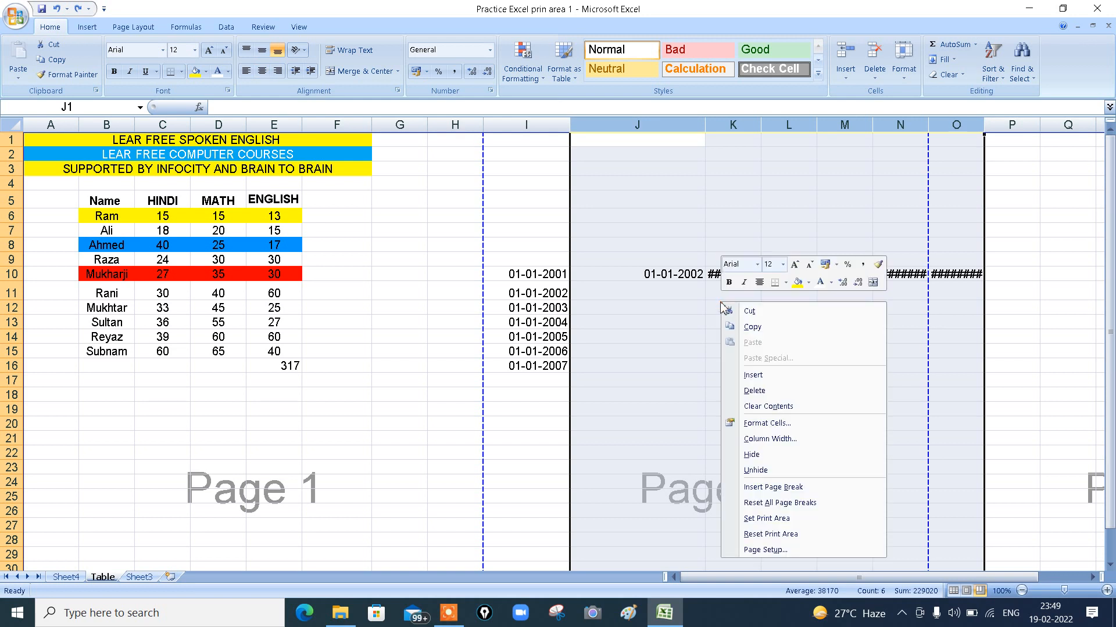
left_click(754, 391)
left_click(763, 394)
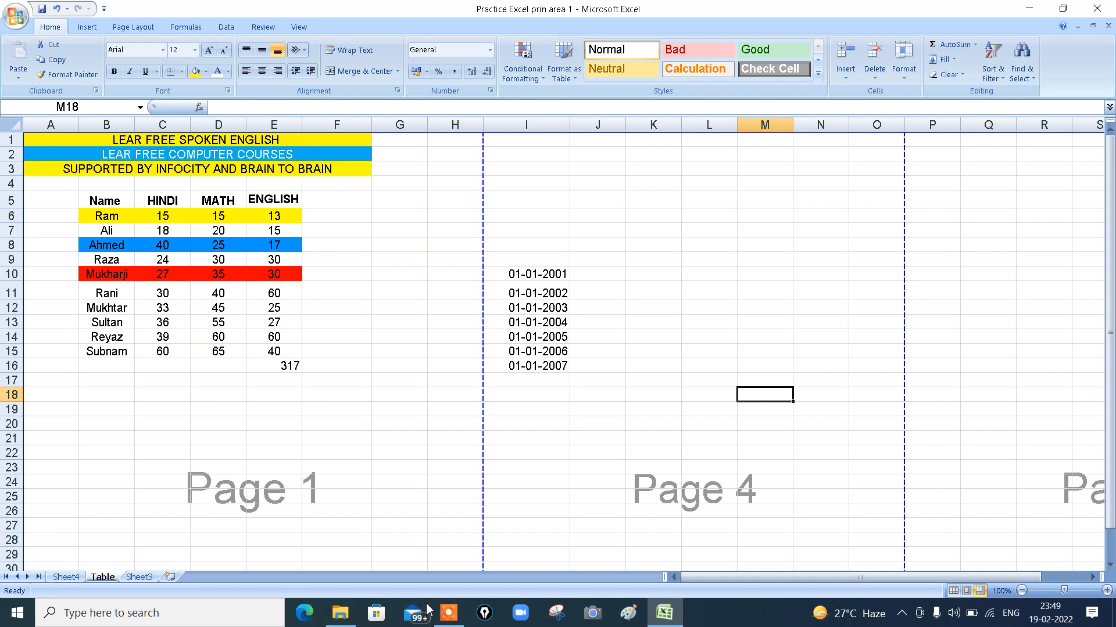
left_click(448, 610)
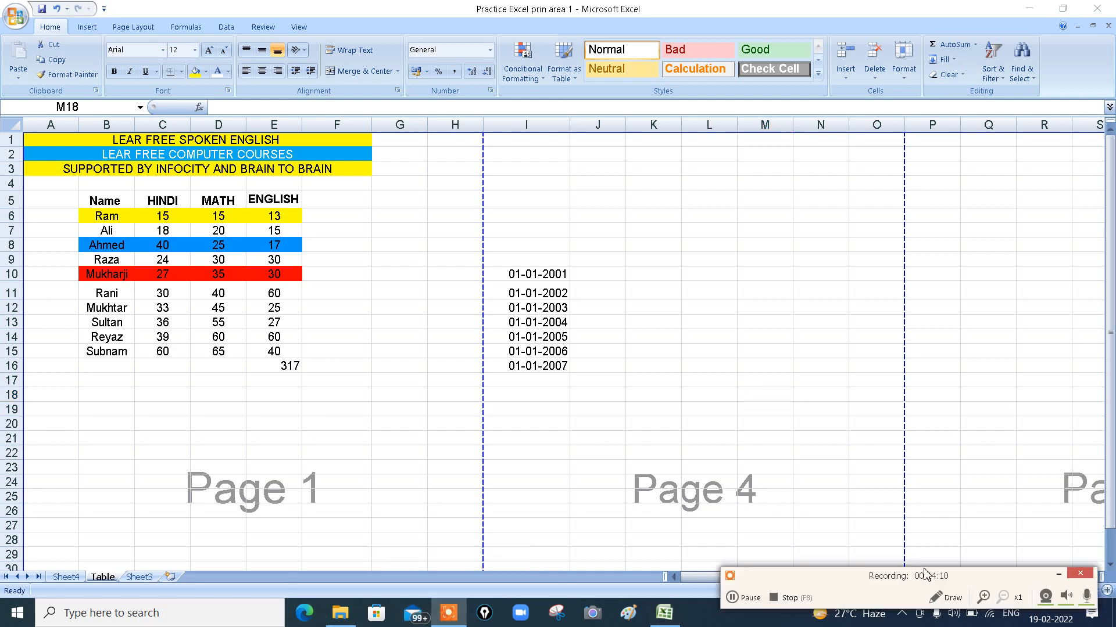